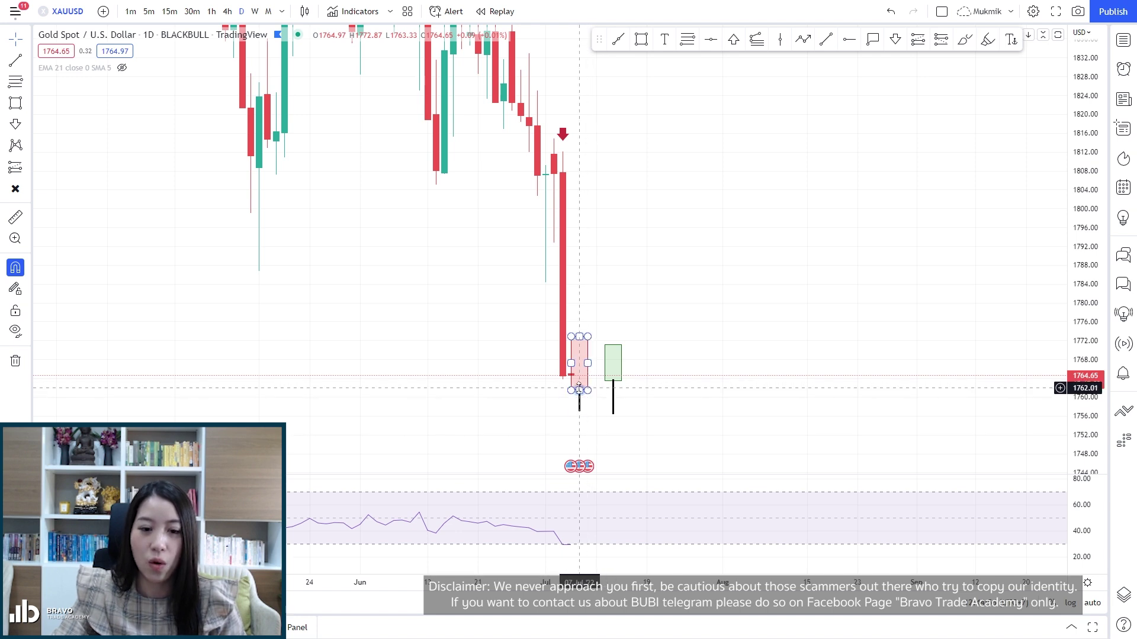
Raise the bottom of the drawn red candle body to about 1765.8 and extend its lower wick up to meet it.
left_click_drag(578, 370, 578, 370)
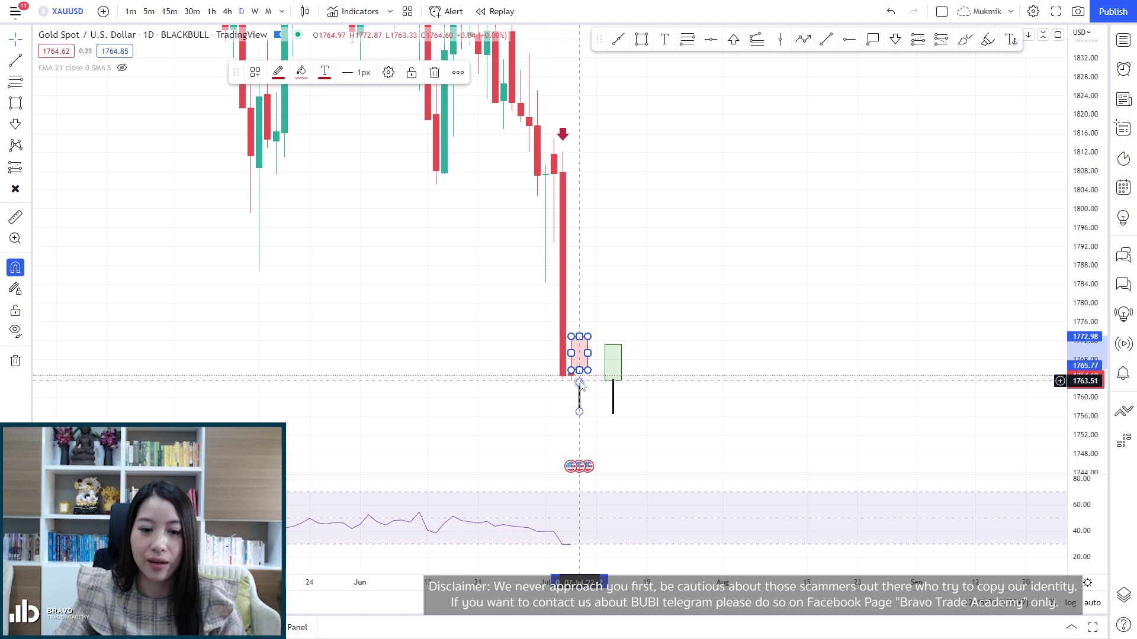
left_click(581, 379)
left_click(590, 386)
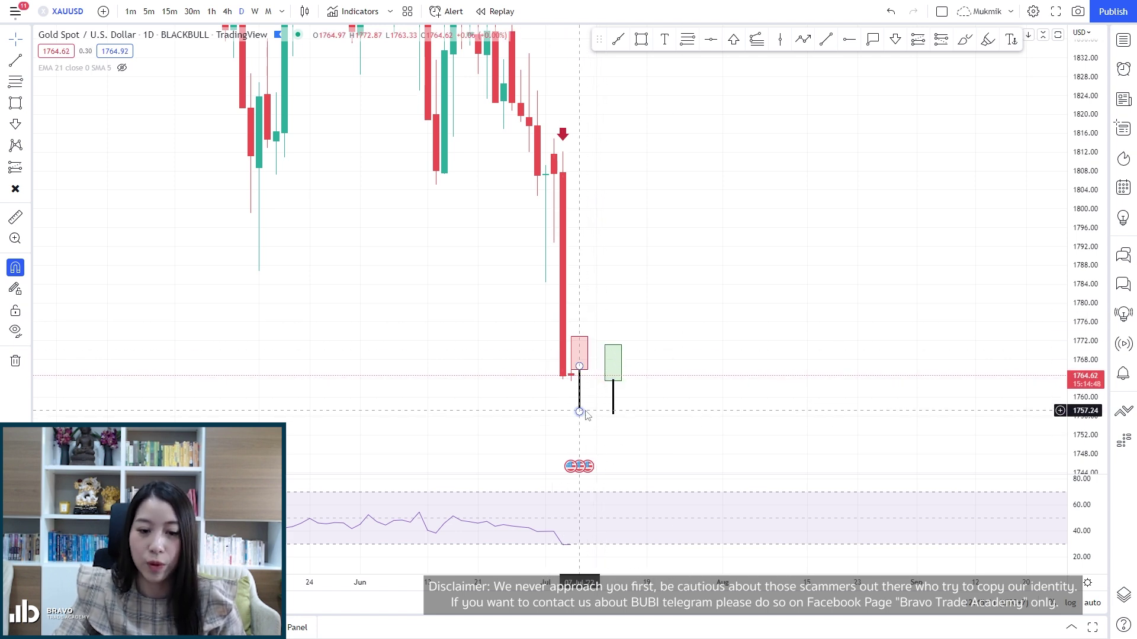
Delete the wick lines and the red and green rectangles of the two hand-drawn candles beside the latest price.
left_click(579, 394)
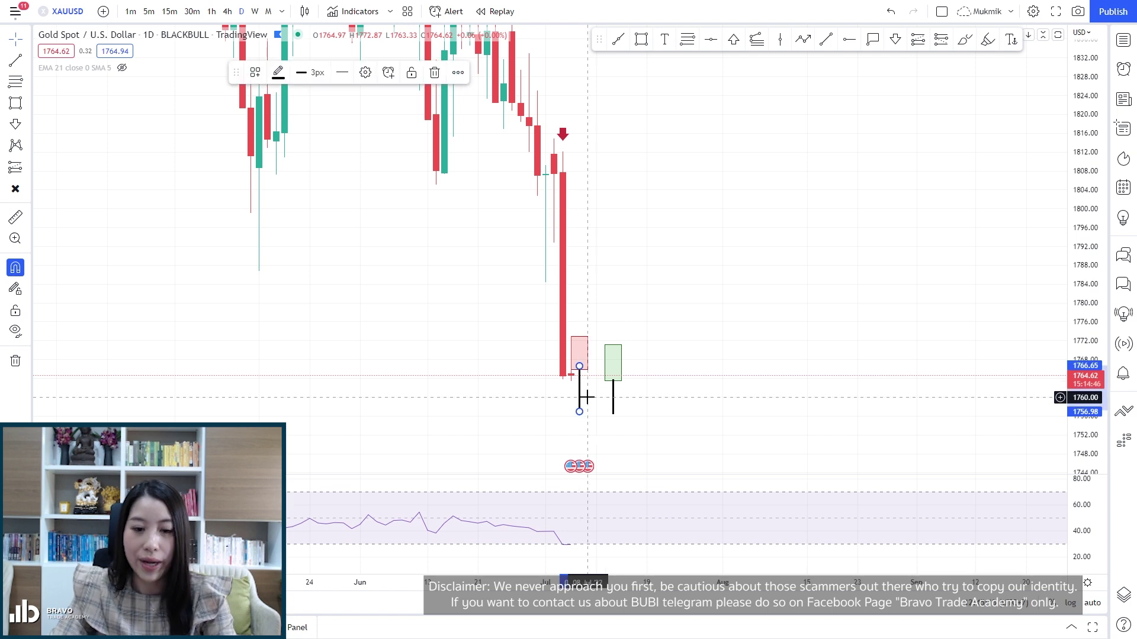
key("Delete")
left_click(613, 392)
key("Delete")
left_click(579, 355)
key("Delete")
left_click(613, 363)
key("Delete")
Draw a green rectangle zone from the December 2021 low to beyond the latest candle, spanning about 1753 to 1777.
left_click_drag(1082, 423, 1073, 371)
left_click_drag(856, 357, 848, 312)
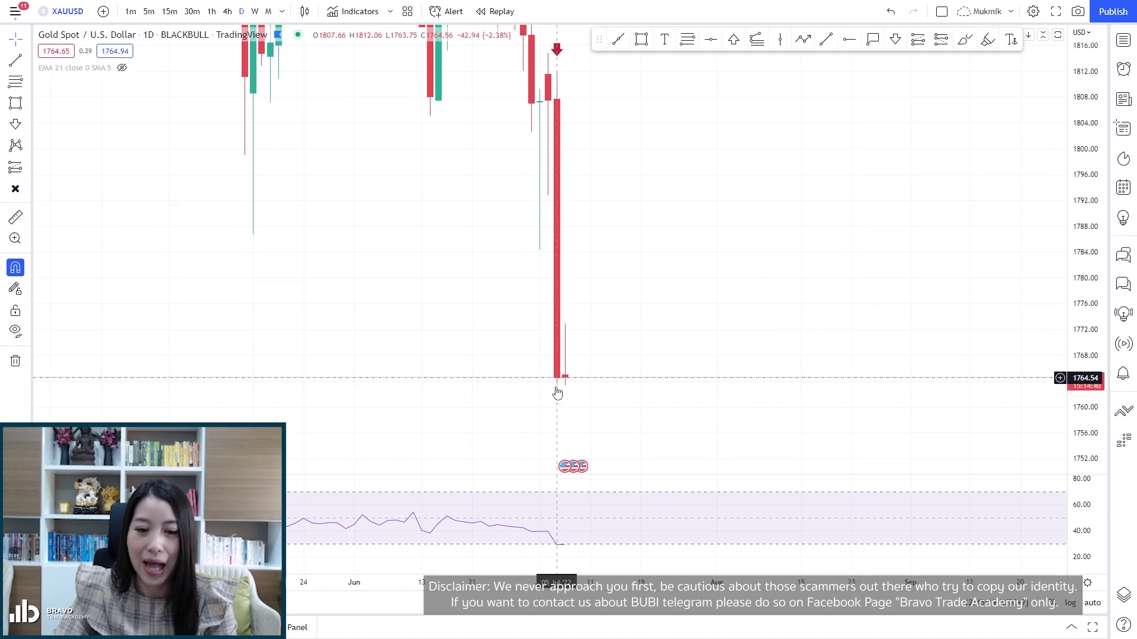
left_click_drag(599, 393, 605, 400)
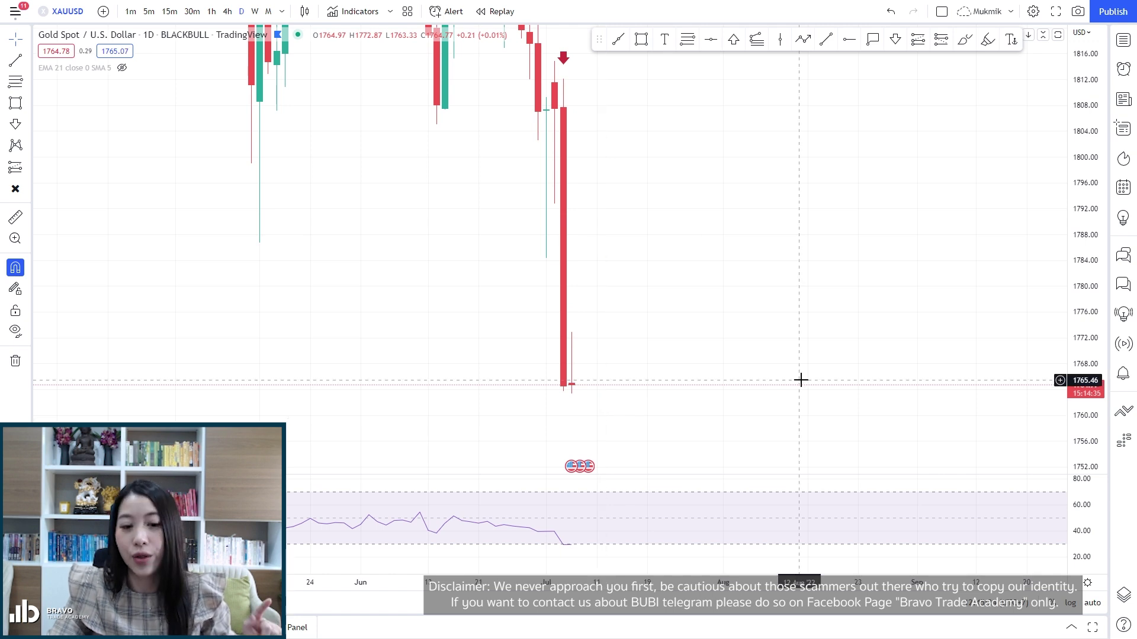
left_click_drag(1088, 300, 1087, 354)
left_click_drag(814, 332, 827, 350)
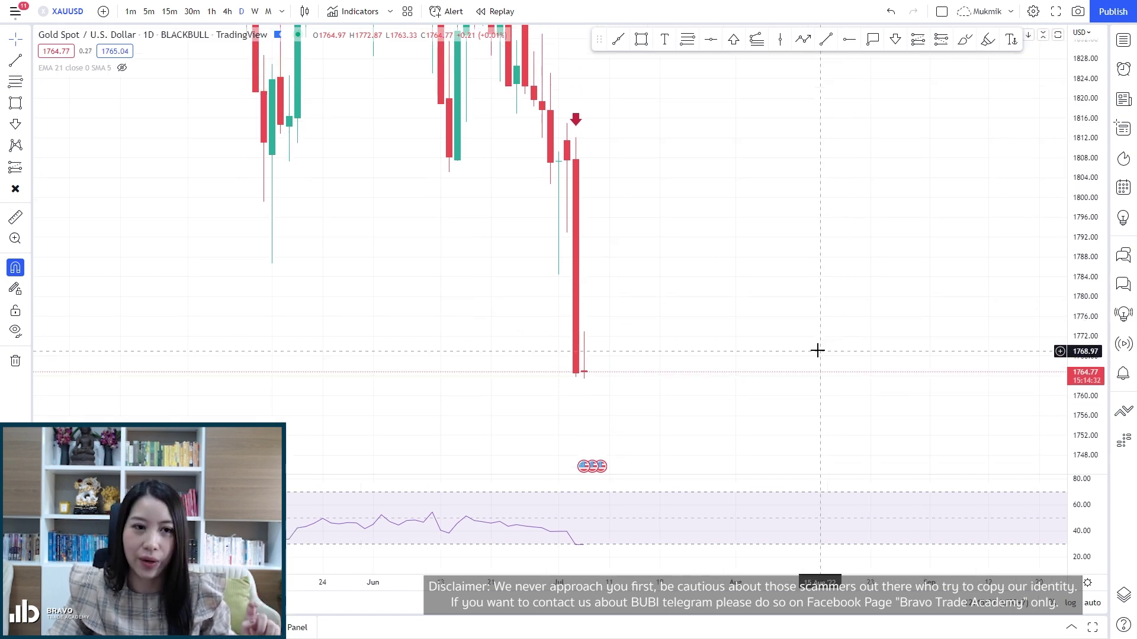
scroll(888, 268, "down", 1)
left_click_drag(1088, 114, 1073, 356)
scroll(758, 301, "down", 3)
scroll(793, 314, "down", 4)
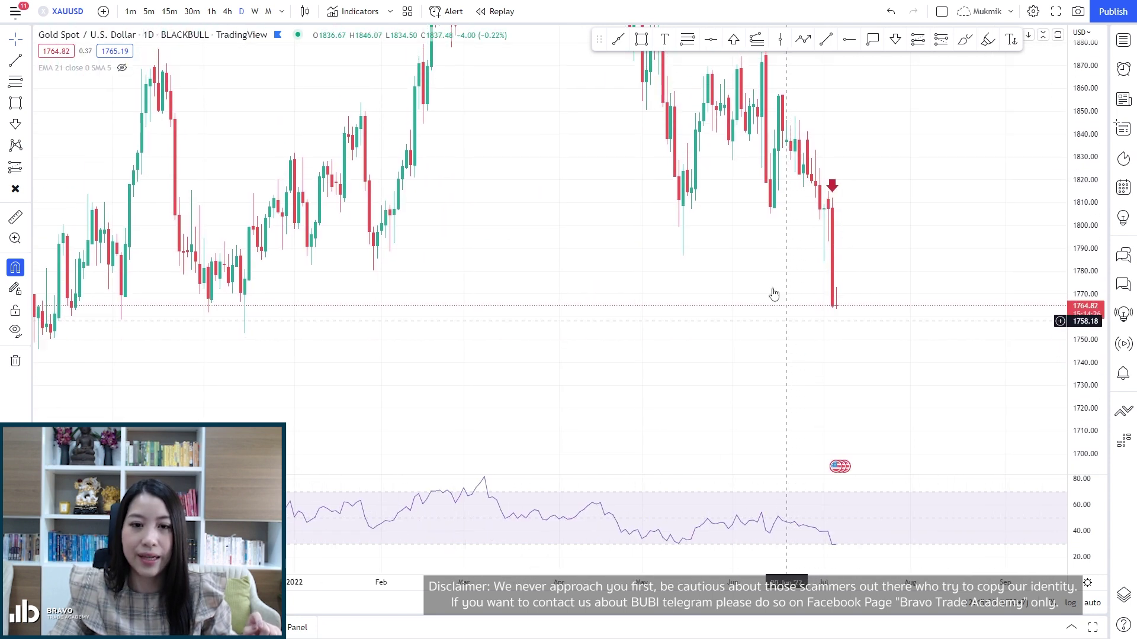
left_click(641, 38)
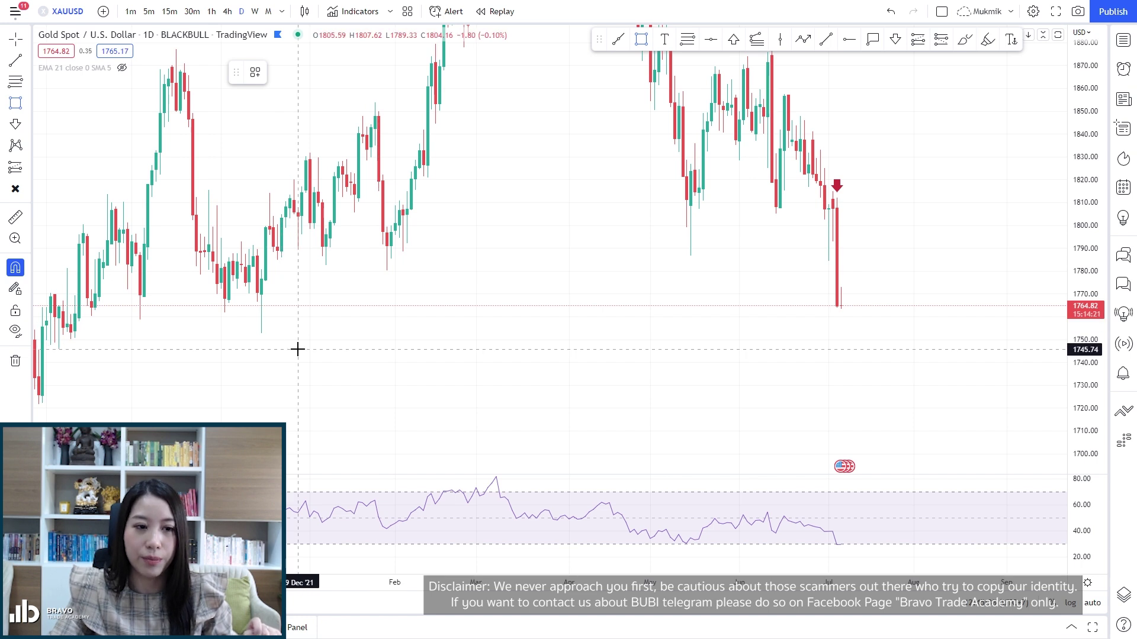
mouse_move(261, 280)
left_mouse_down()
mouse_move(258, 332)
mouse_move(929, 333)
left_mouse_up()
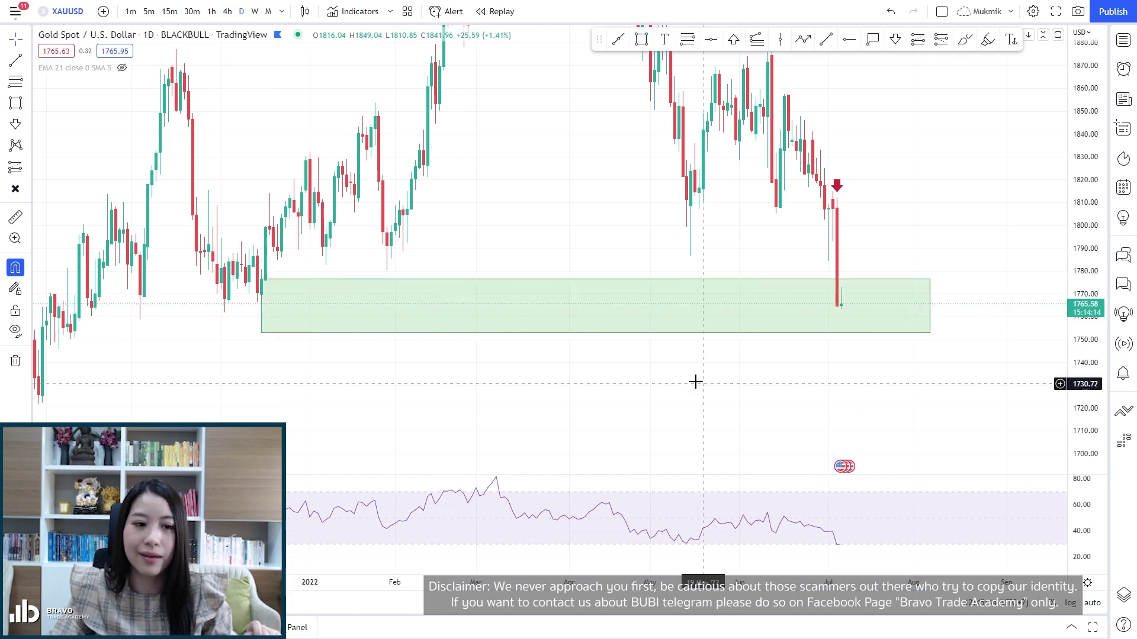
Add a horizontal line at 1760 through the green zone and extend the zone slightly to an earlier date.
left_click_drag(593, 278, 626, 287)
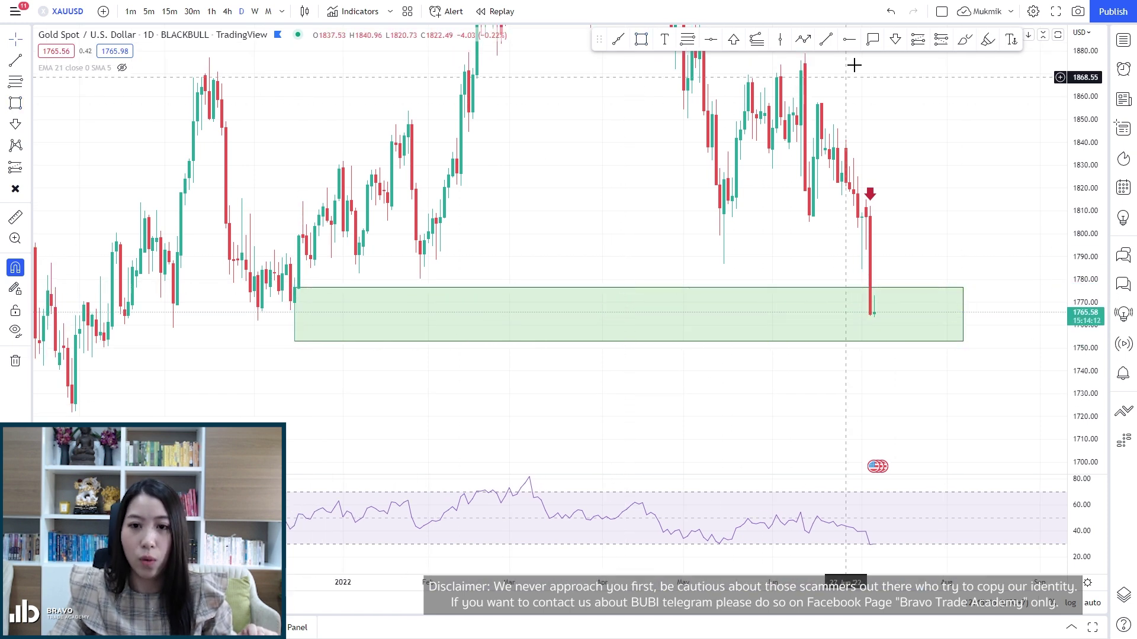
left_click(712, 41)
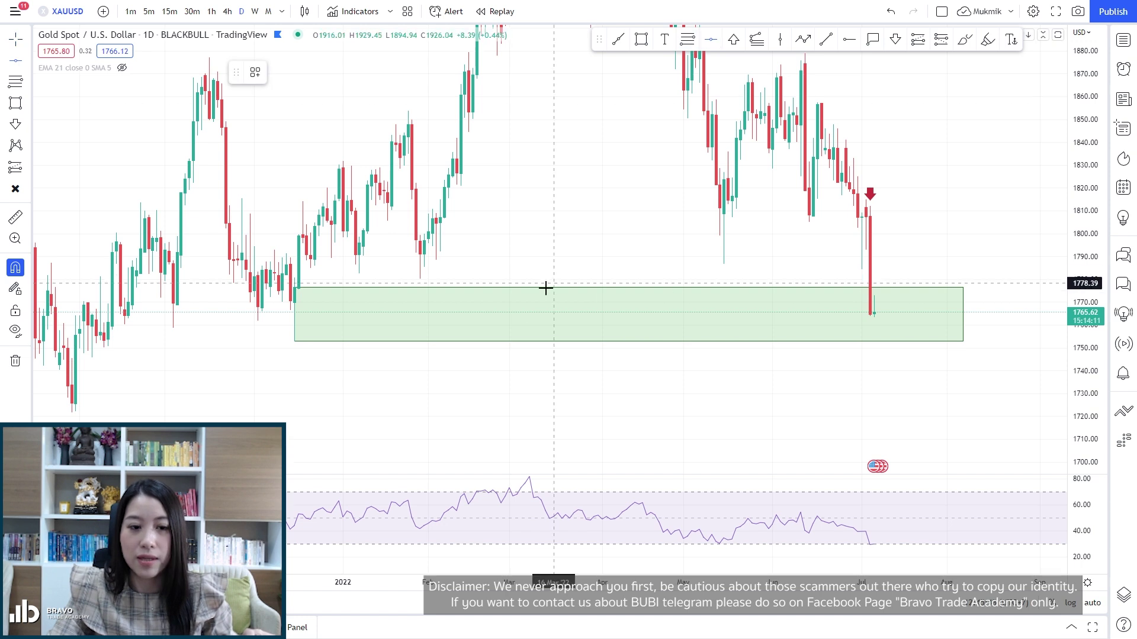
left_click(522, 324)
double_click(523, 324)
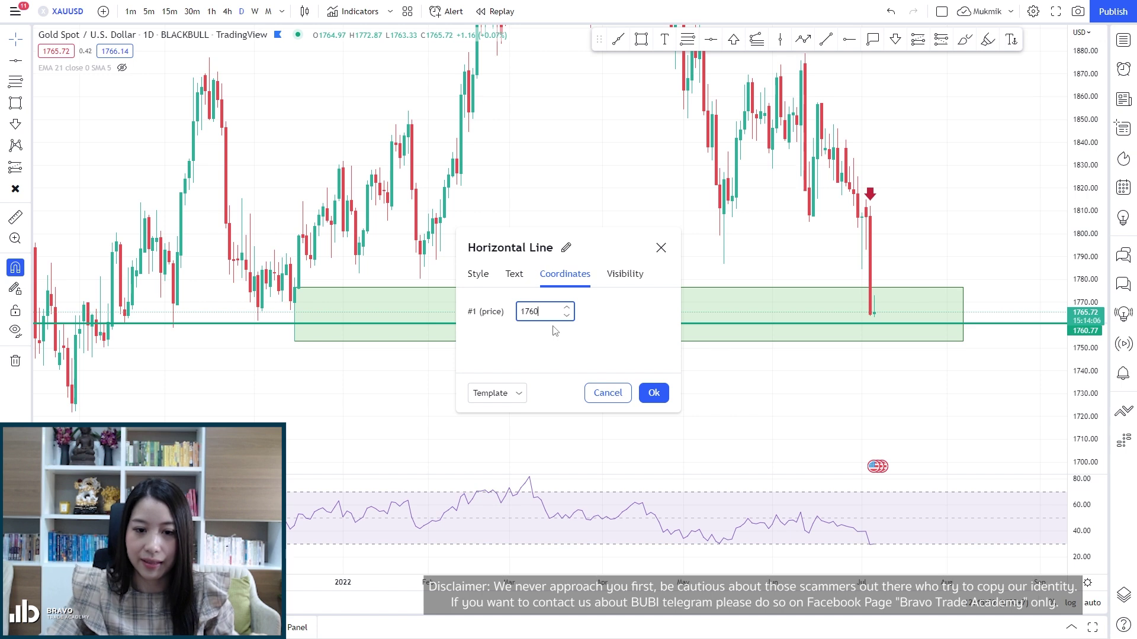
key("Return")
left_click_drag(294, 314, 283, 314)
Circle the three earlier lows near the 1760 line and the latest candle with the Brush tool.
left_click_drag(390, 399, 417, 411)
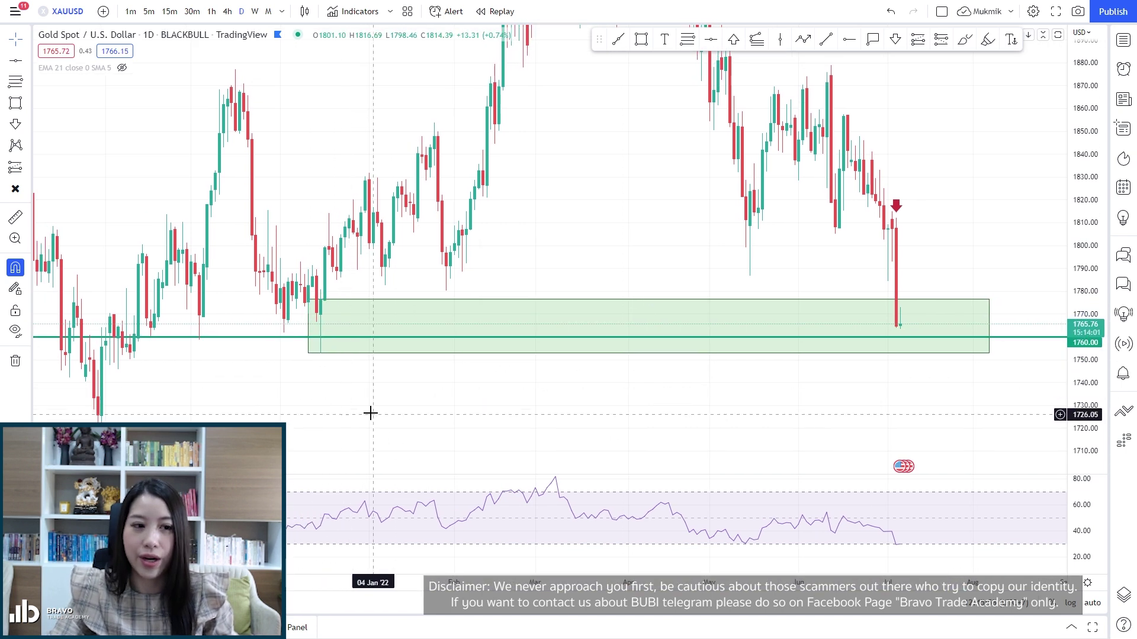
left_click(964, 39)
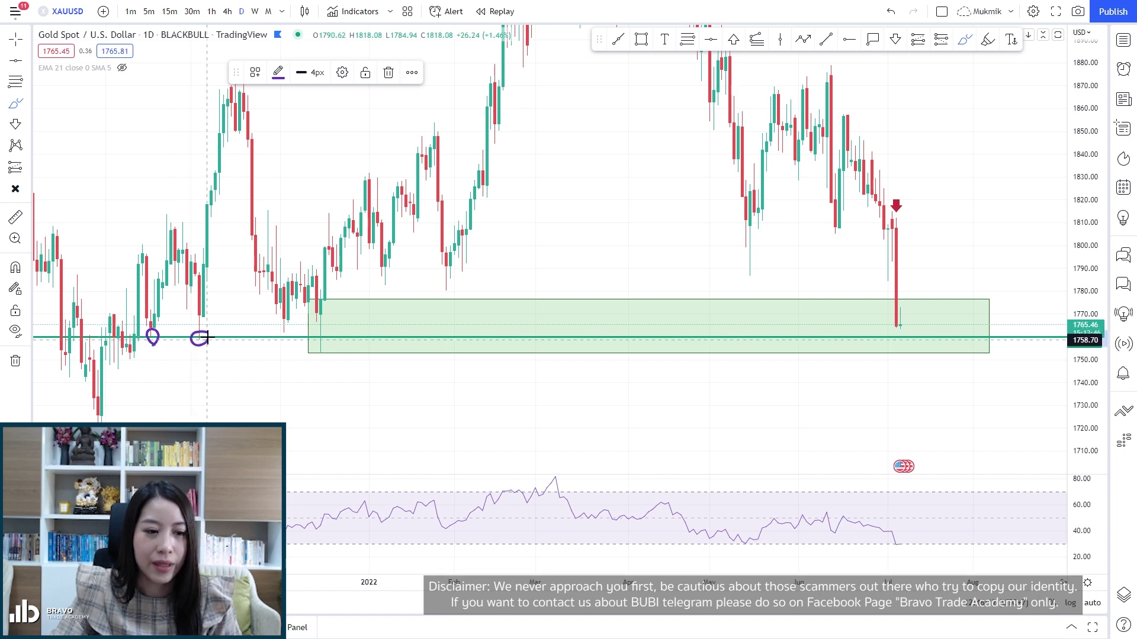
left_click_drag(305, 337, 307, 340)
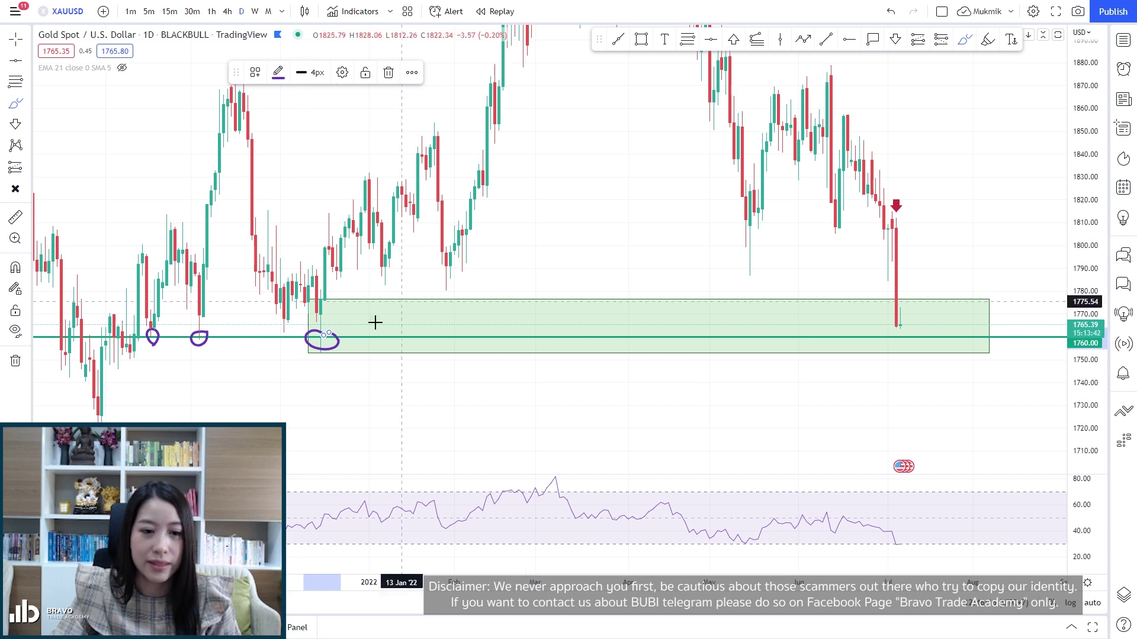
left_click_drag(564, 197, 568, 303)
left_click_drag(528, 168, 485, 296)
mouse_move(535, 402)
left_mouse_down()
mouse_move(552, 188)
mouse_move(578, 158)
left_mouse_up()
left_click(965, 39)
mouse_move(909, 338)
left_mouse_down()
mouse_move(894, 324)
mouse_move(917, 339)
left_mouse_up()
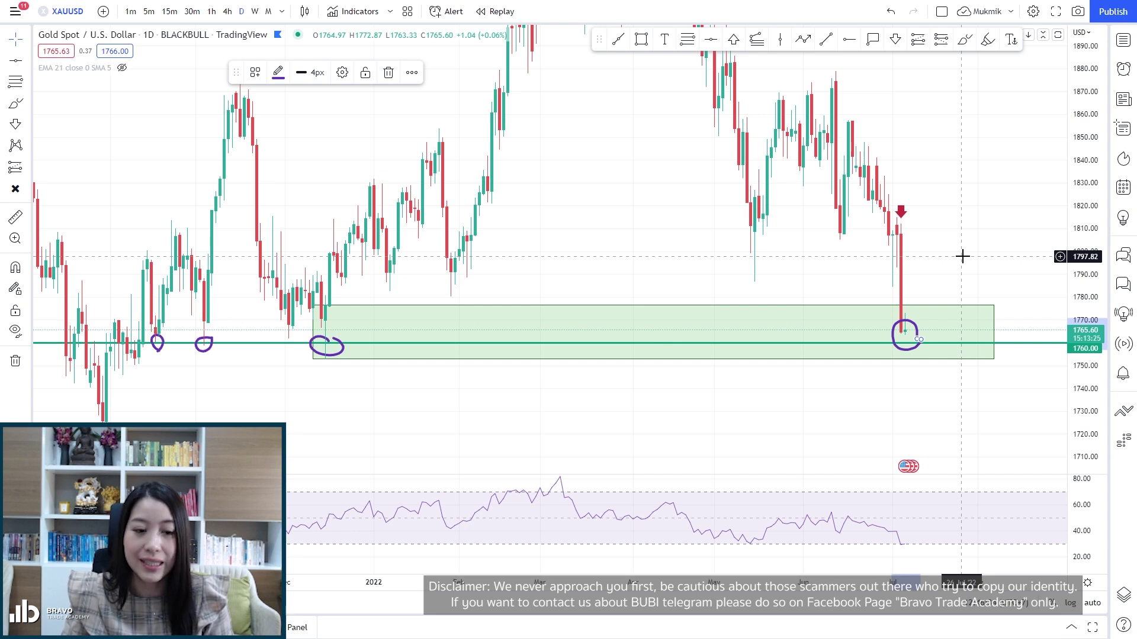
Delete the brush circles along the 1760 line and the red down arrow above the last large bearish candle.
left_click_drag(975, 254, 894, 322)
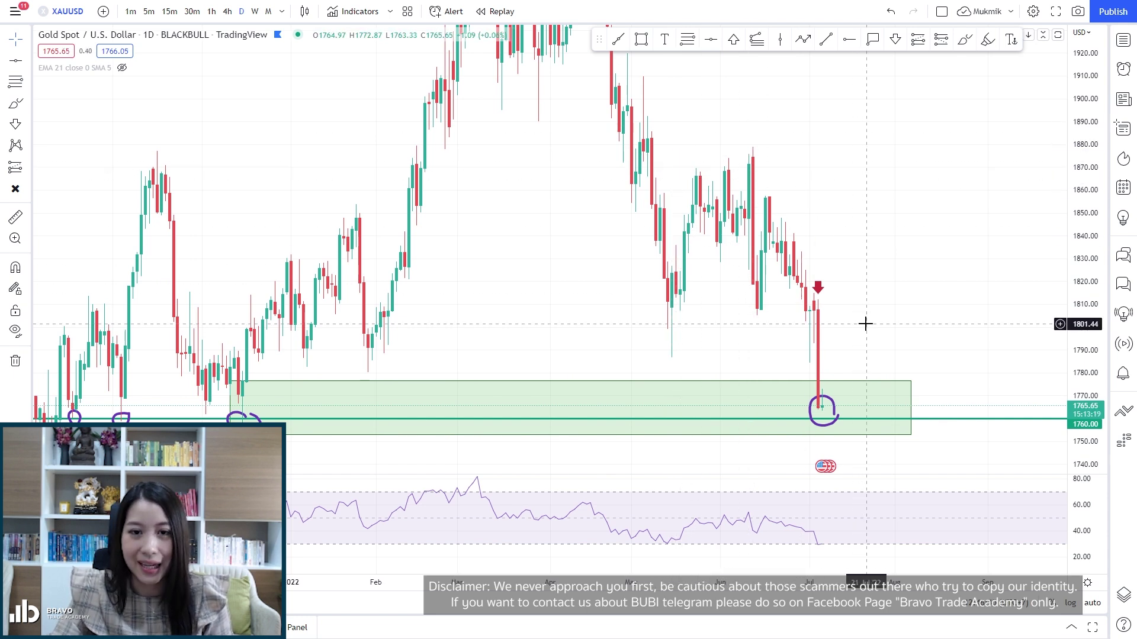
left_click(834, 406)
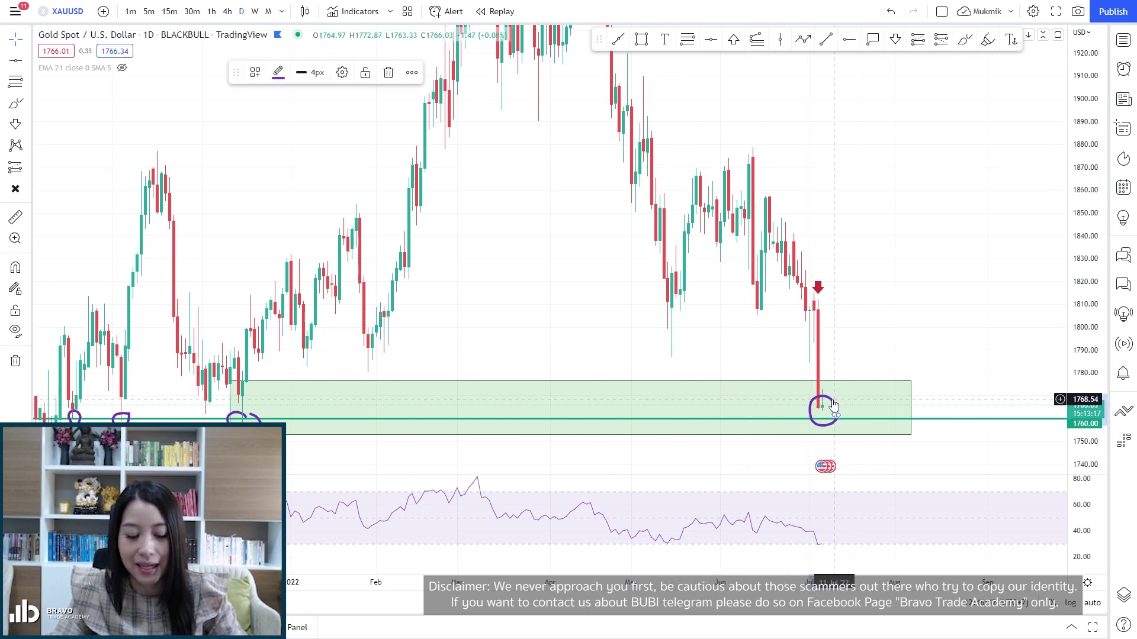
key("Delete")
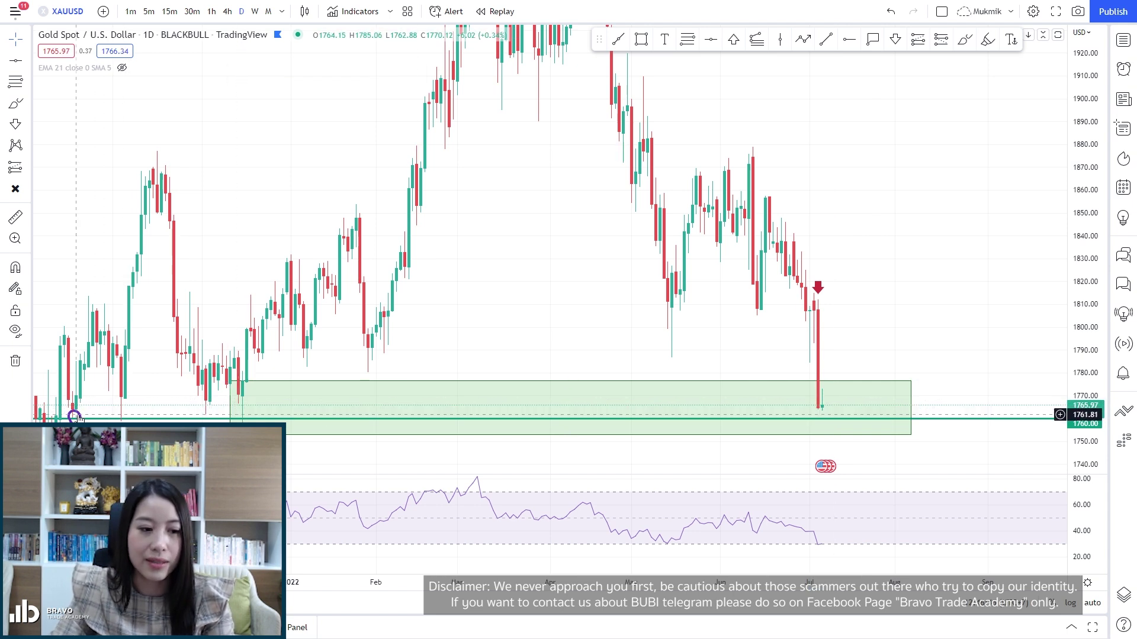
scroll(535, 358, "up", 2)
left_click_drag(490, 346, 594, 327)
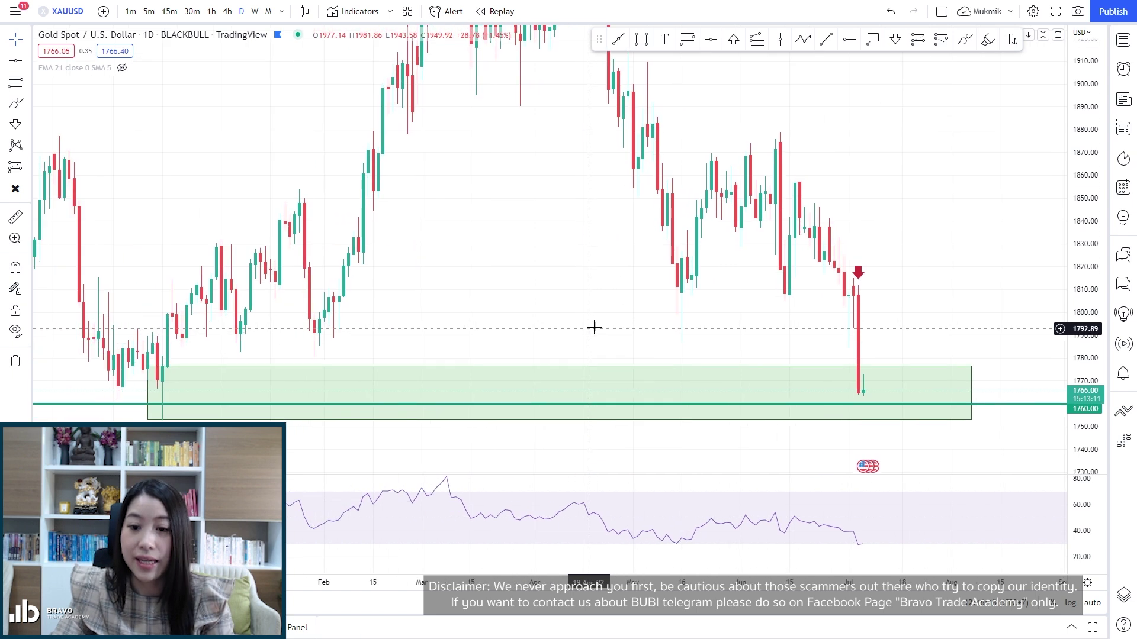
left_click(858, 273)
key("Delete")
Switch the gold chart to the 4-hour timeframe and frame the recent drop into the green zone.
scroll(880, 293, "up", 1)
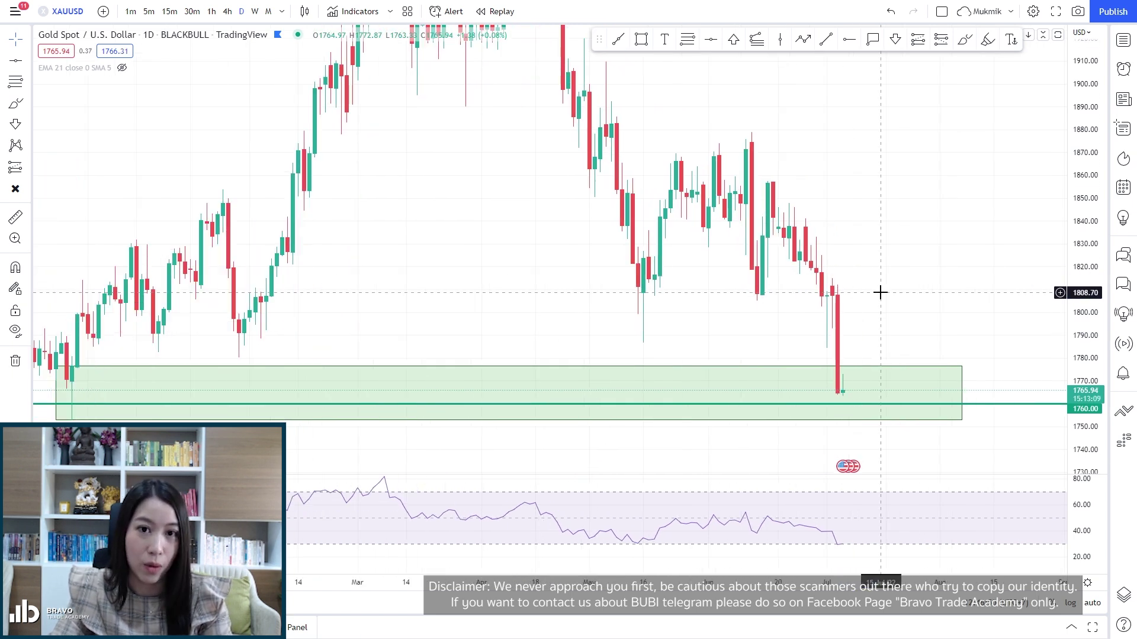
left_click(227, 12)
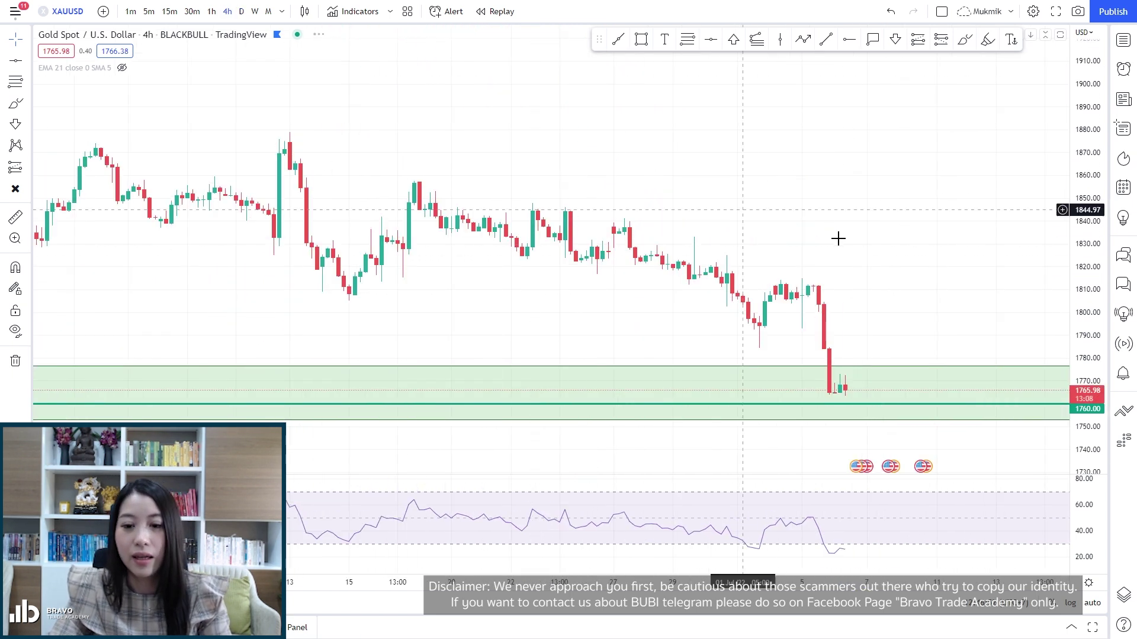
scroll(979, 365, "up", 2)
left_click_drag(980, 365, 802, 154)
left_click_drag(1095, 190, 1095, 279)
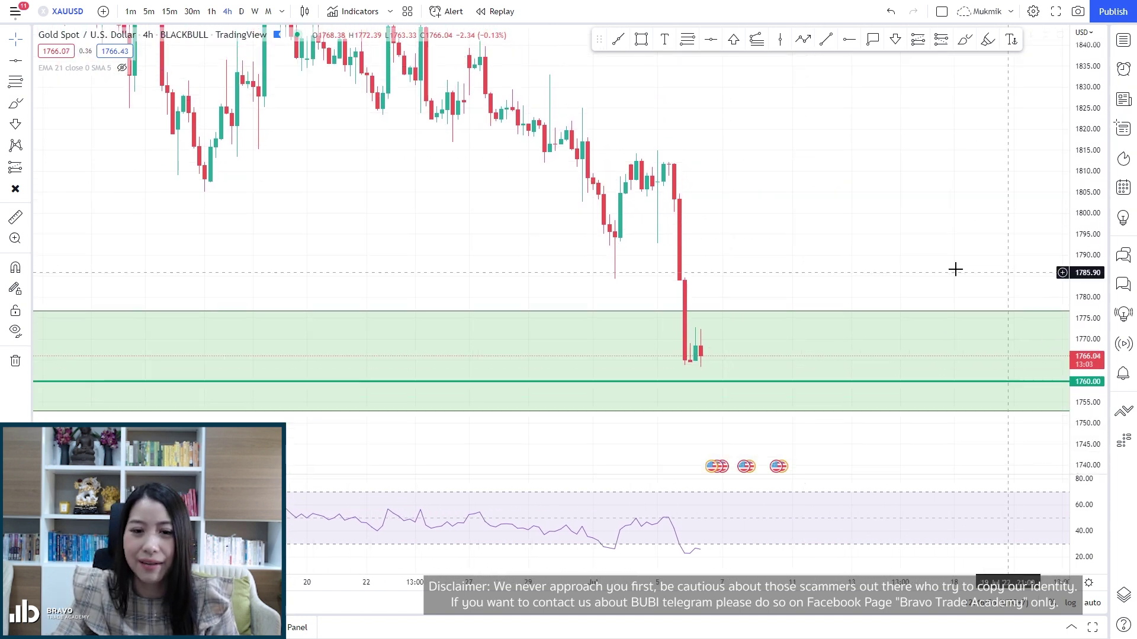
left_click_drag(782, 278, 789, 254)
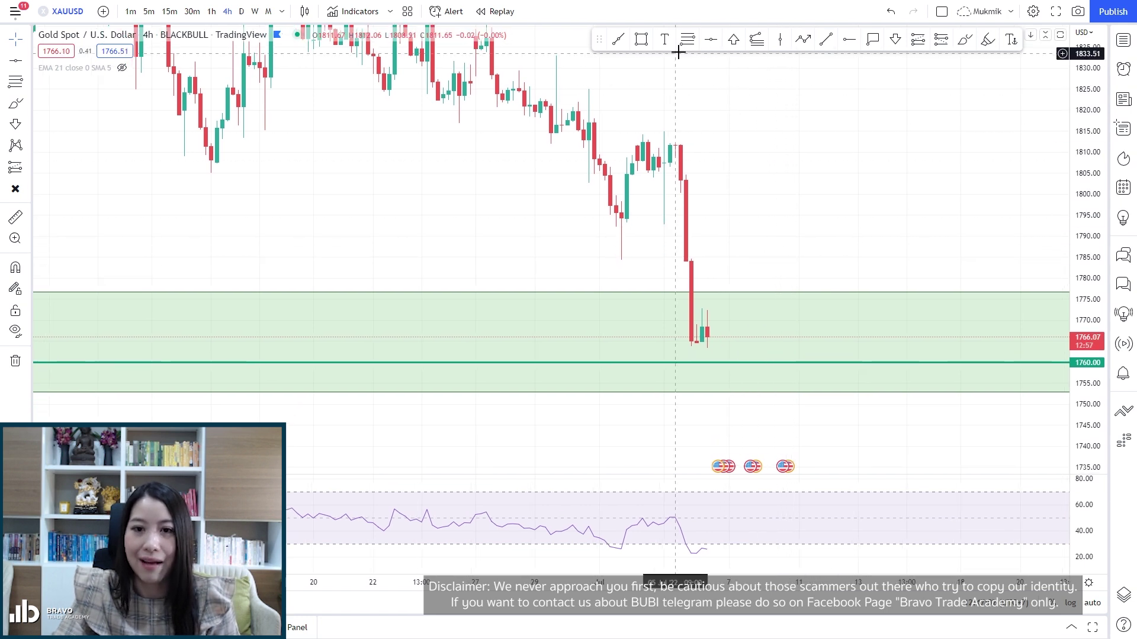
Add a horizontal line above the green zone and set its price to 1790.
left_click(711, 40)
left_click(551, 246)
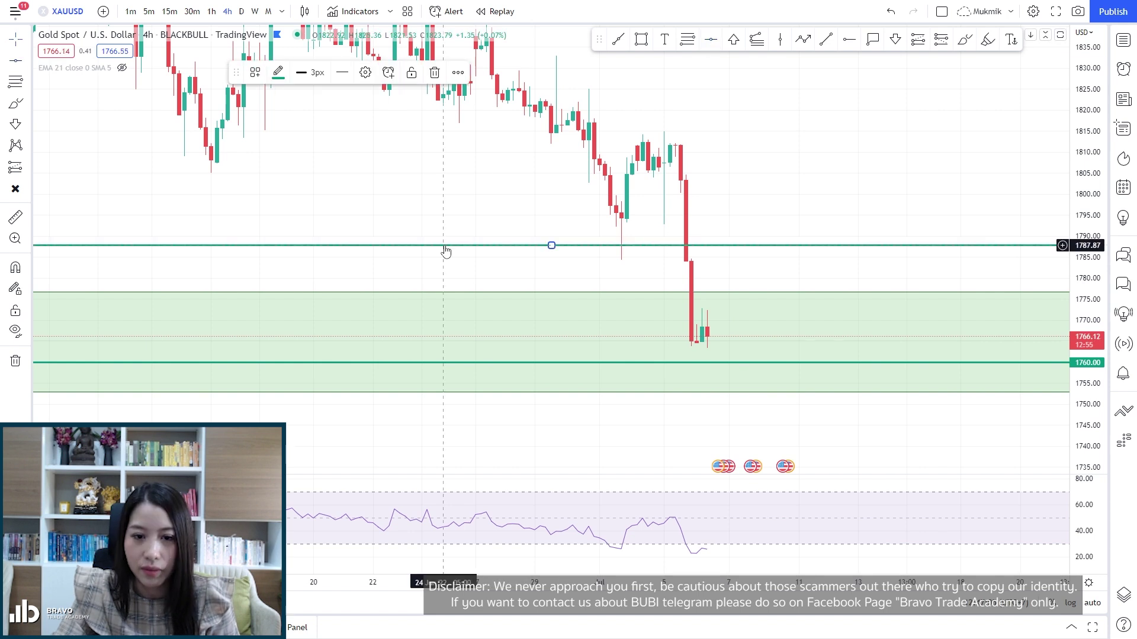
double_click(546, 248)
type("17920")
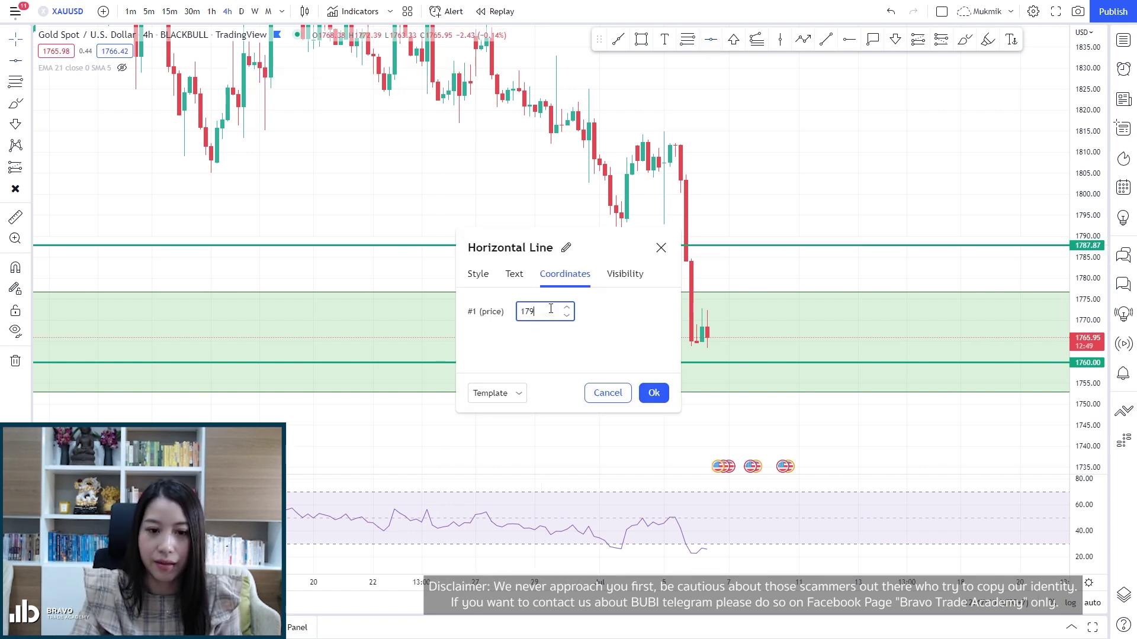
left_click(654, 393)
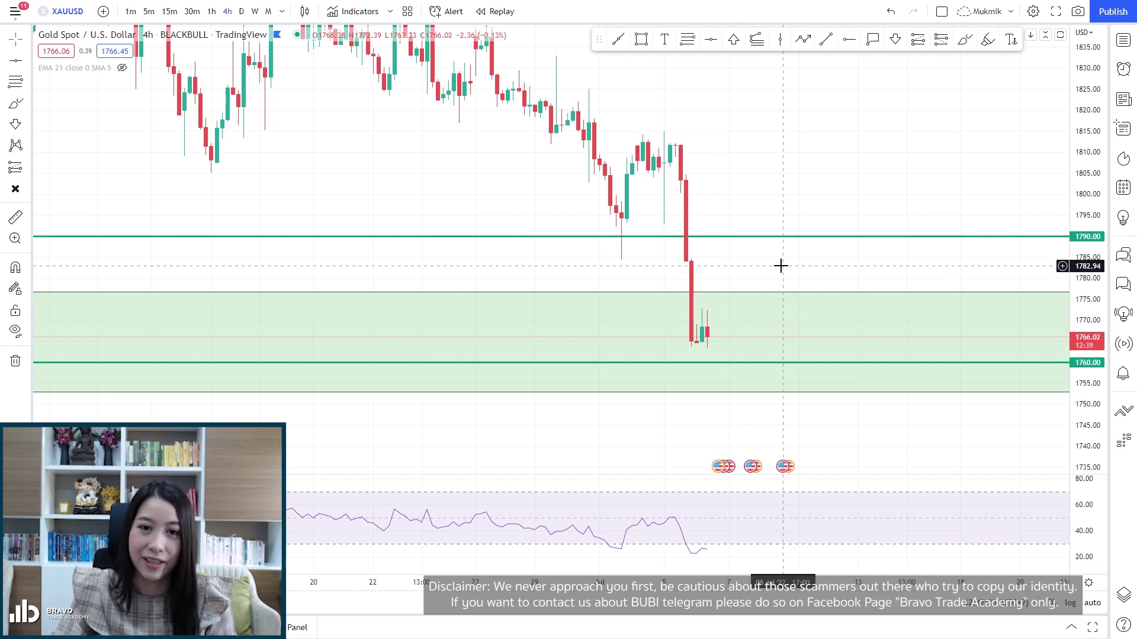
Switch the chart to the 1-hour timeframe and frame the price action between the 1790 and 1760 lines.
left_click_drag(774, 172, 800, 196)
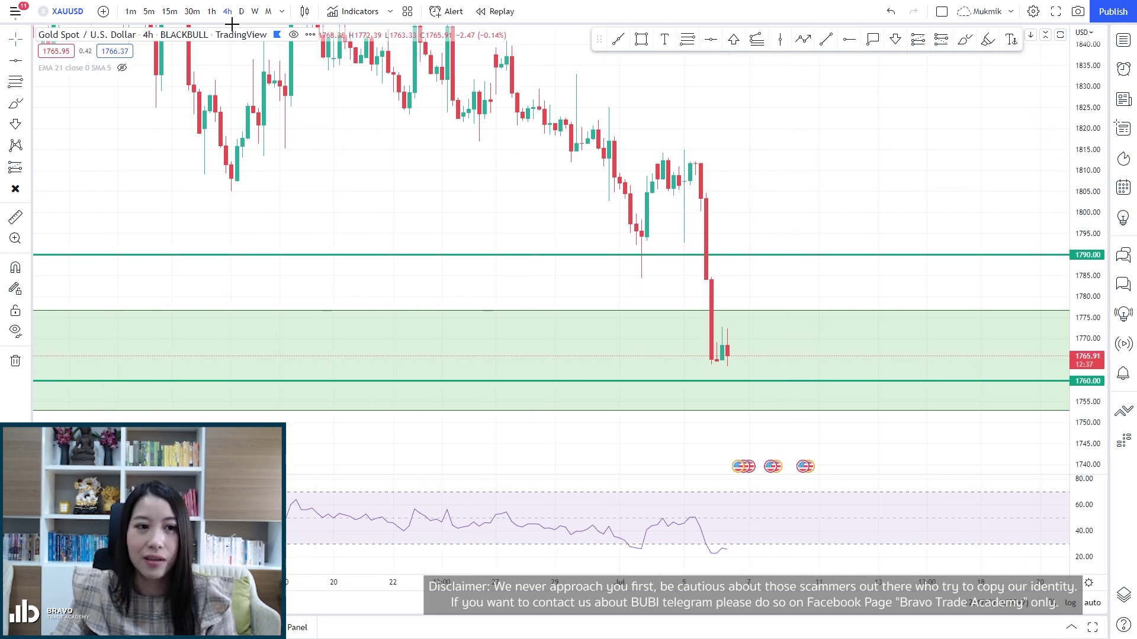
left_click(212, 11)
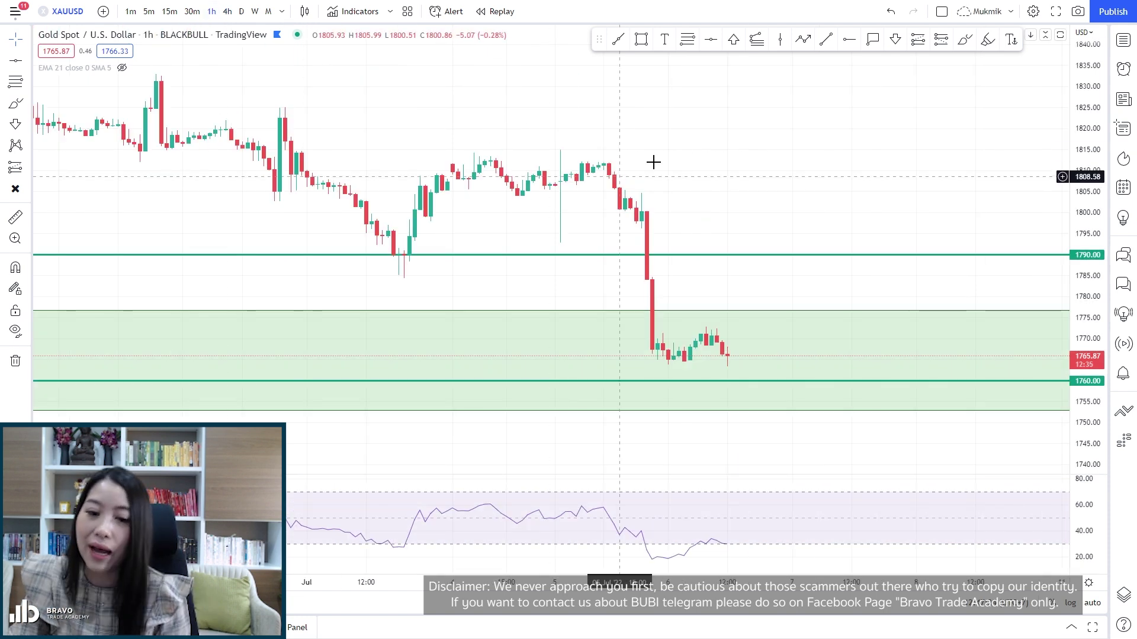
left_click_drag(1063, 392, 1064, 317)
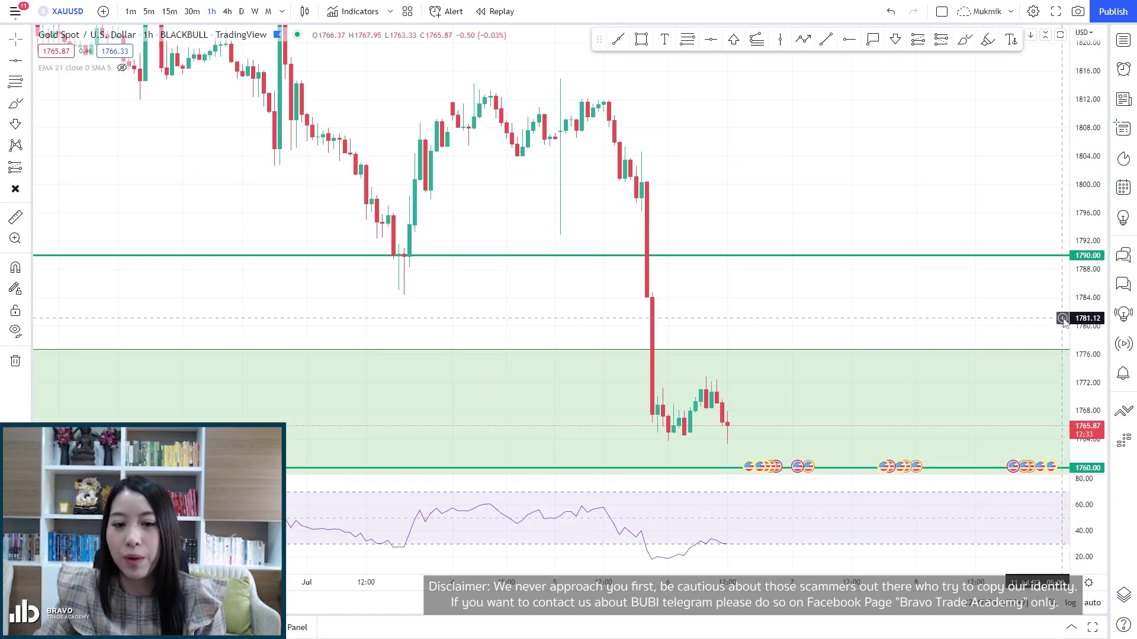
left_click_drag(726, 231, 761, 210)
scroll(741, 205, "up", 2)
scroll(744, 210, "down", 2)
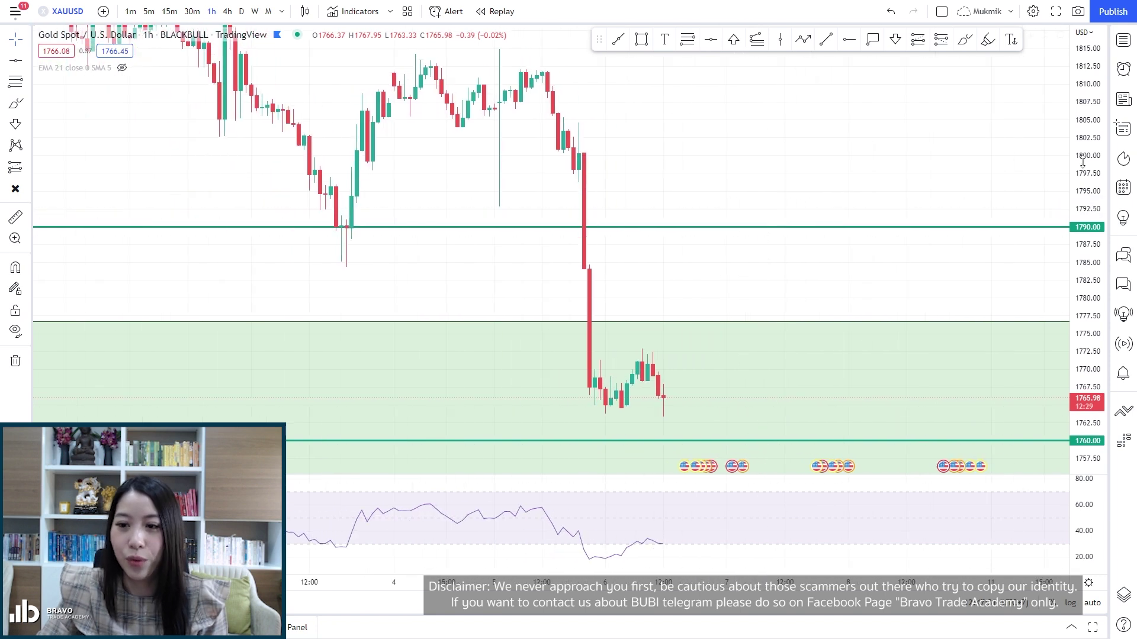
left_click_drag(1081, 162, 1080, 198)
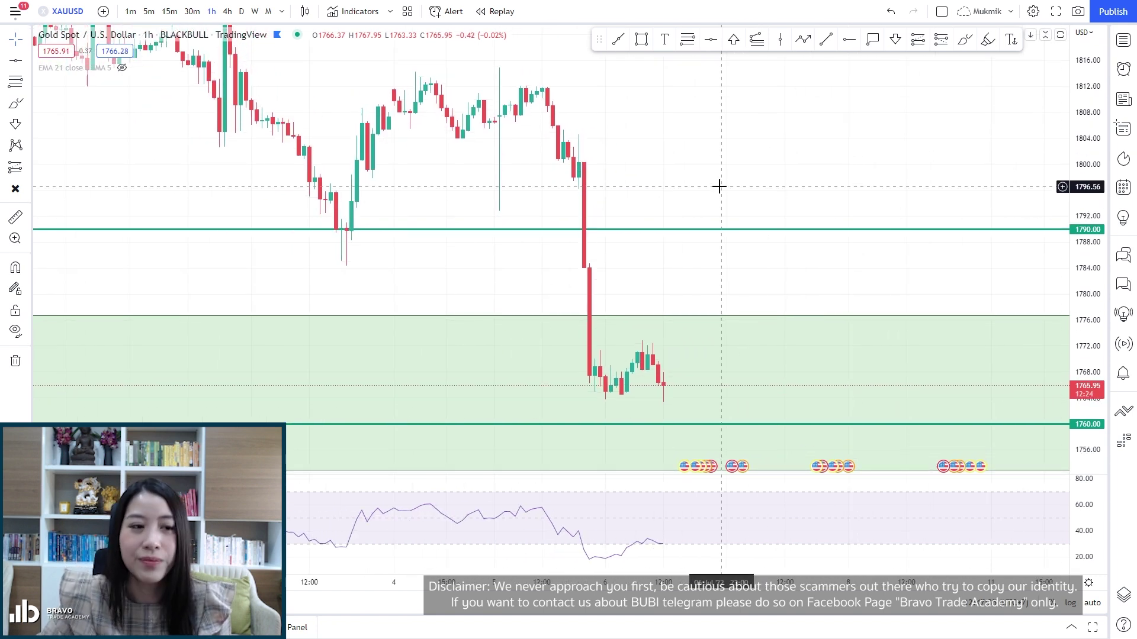
left_click_drag(719, 186, 713, 162)
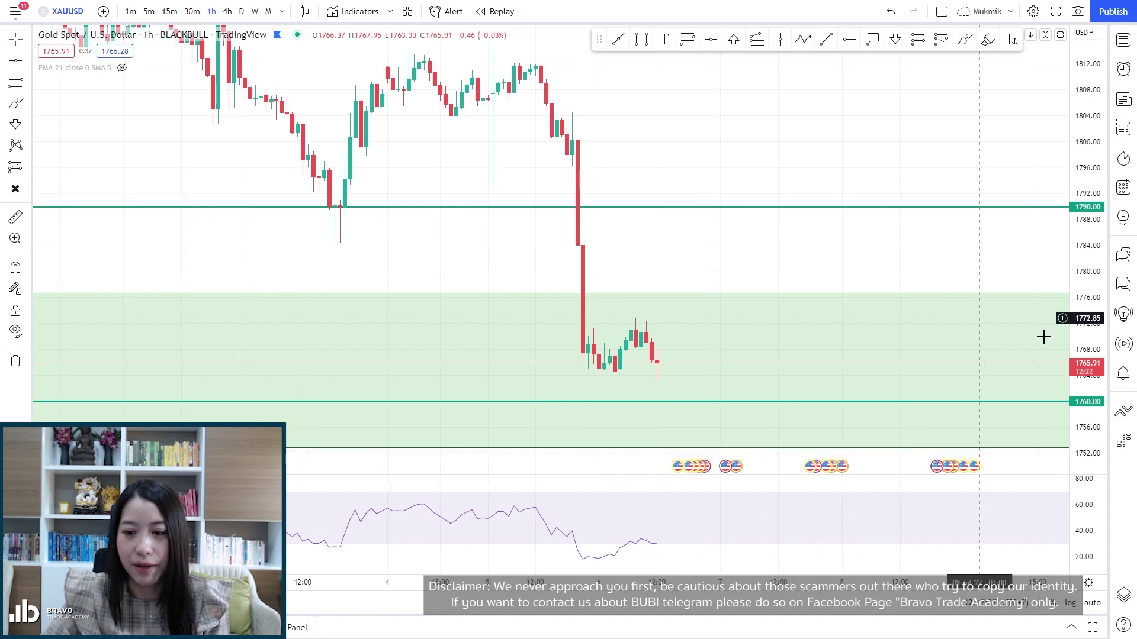
With magnet snapping on, draw a Fibonacci retracement from the 1763.75 low after the drop to the 1772.87 rebound high.
left_click_drag(1099, 338, 1087, 274)
left_click_drag(859, 249, 841, 205)
left_click(687, 40)
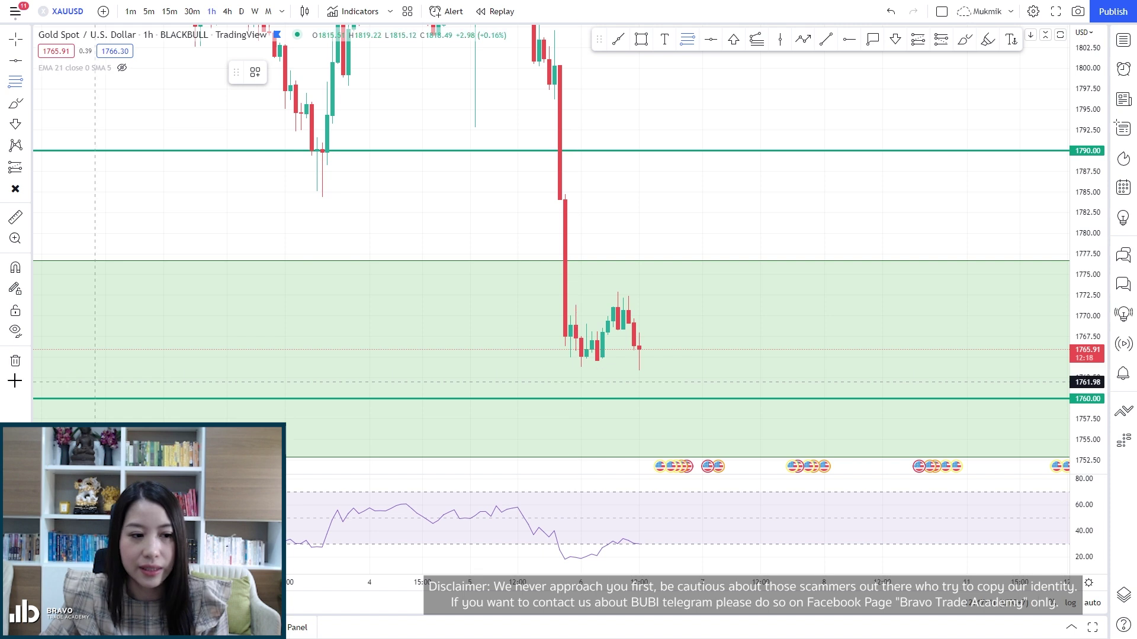
left_click(16, 267)
left_click(581, 367)
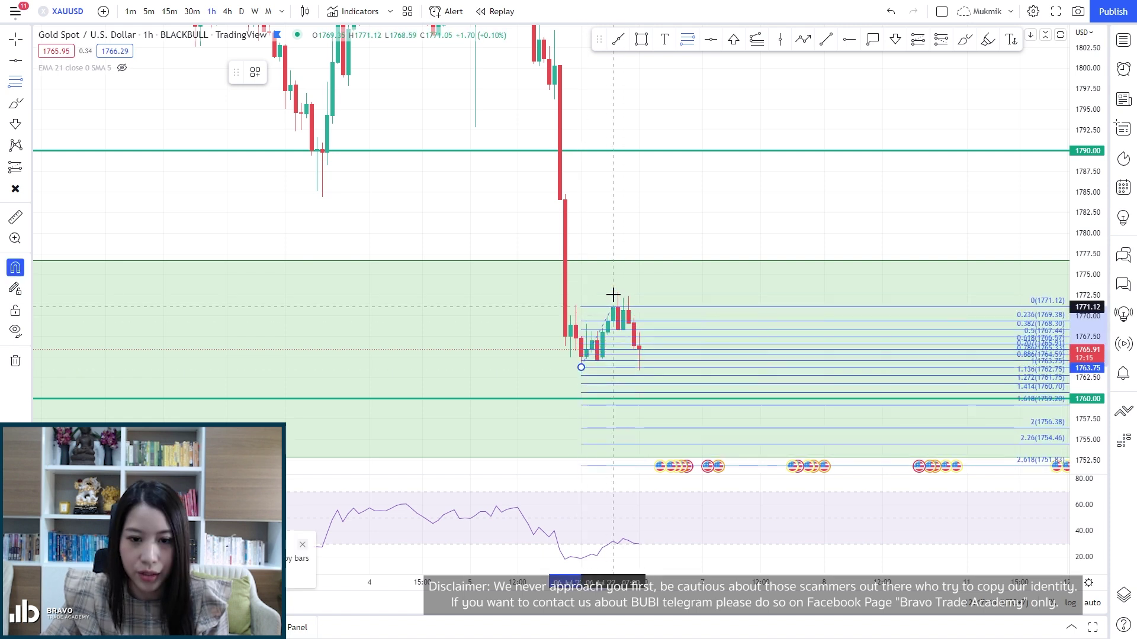
left_click(617, 293)
left_click_drag(683, 243, 683, 152)
Draw a blue rectangle between the 1.272 and 1.618 Fibonacci levels, from 1761.26 down to 1758.11.
left_click(641, 39)
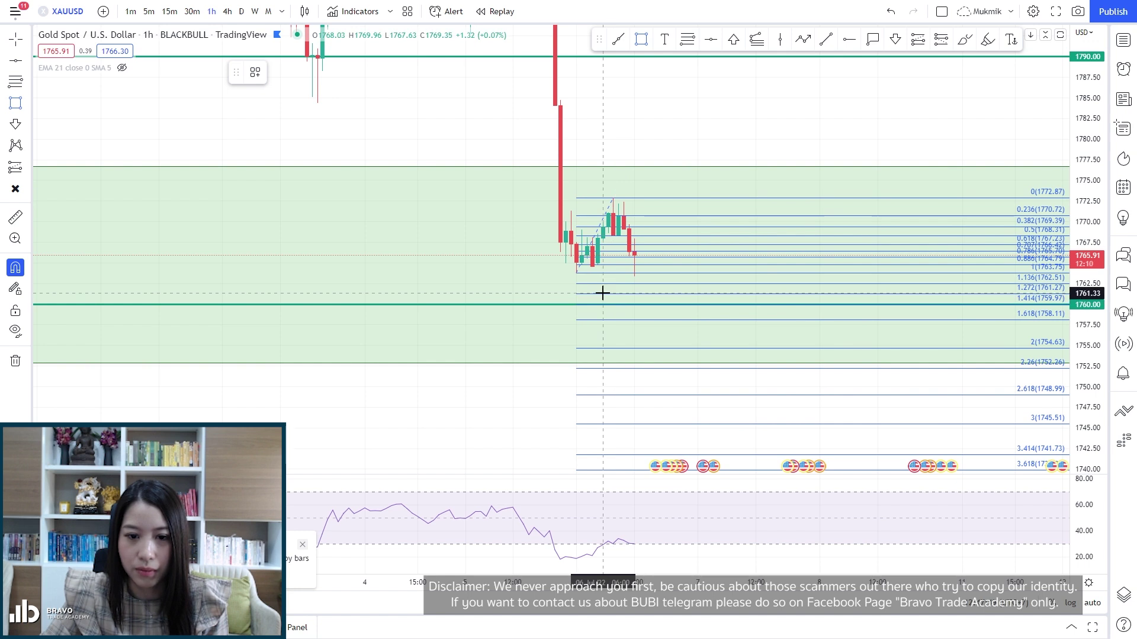
left_click_drag(603, 295, 848, 322)
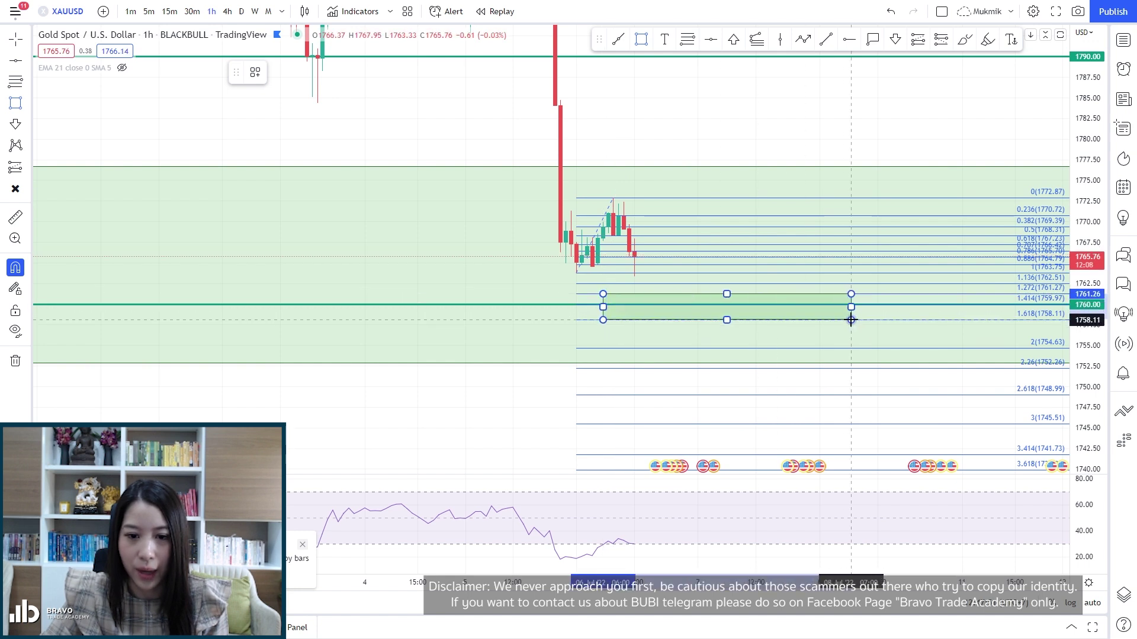
left_click(850, 320)
right_click(850, 320)
mouse_move(892, 332)
left_click(977, 439)
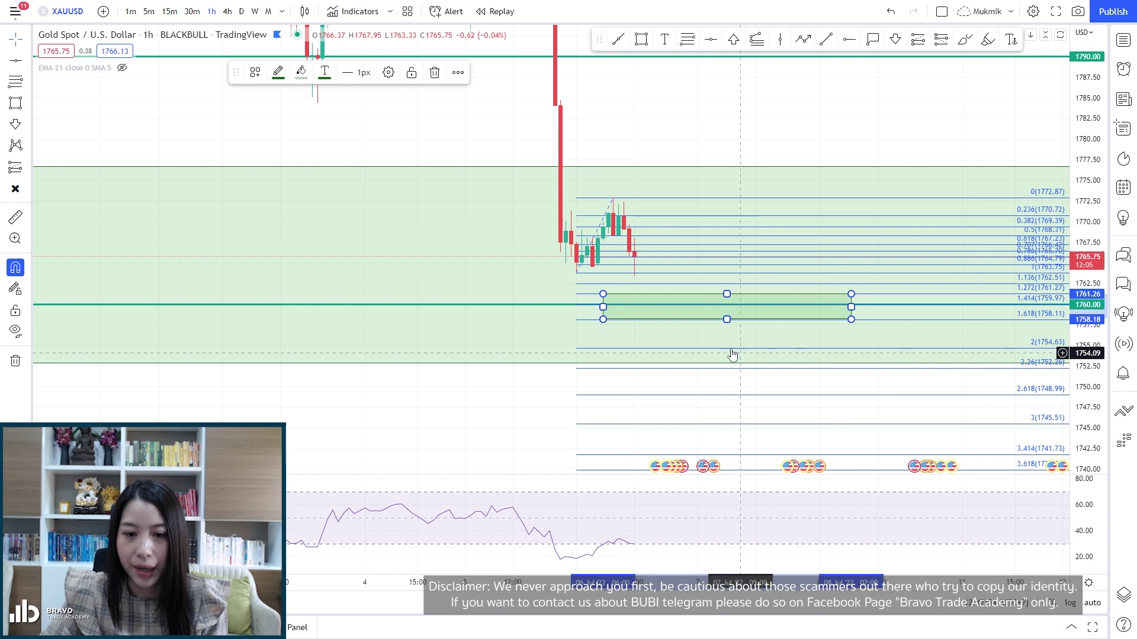
left_click_drag(726, 319, 728, 320)
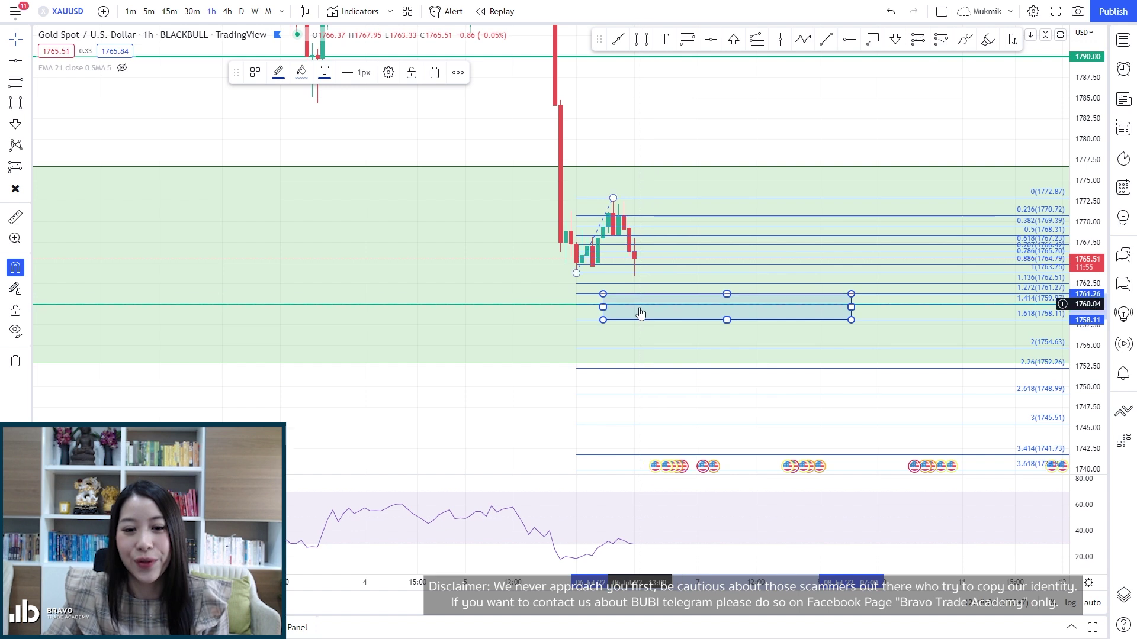
Delete the Fibonacci retracement and place a green up arrow inside the blue rectangle on the 1760 line.
left_click(677, 204)
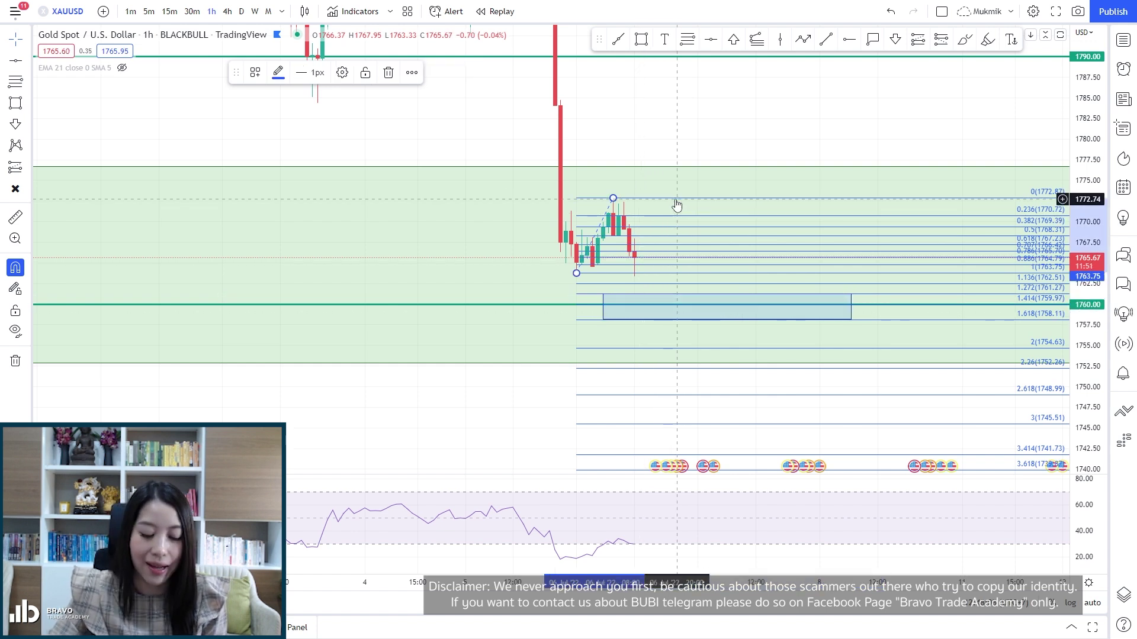
key("Delete")
left_click(734, 41)
left_click(645, 307)
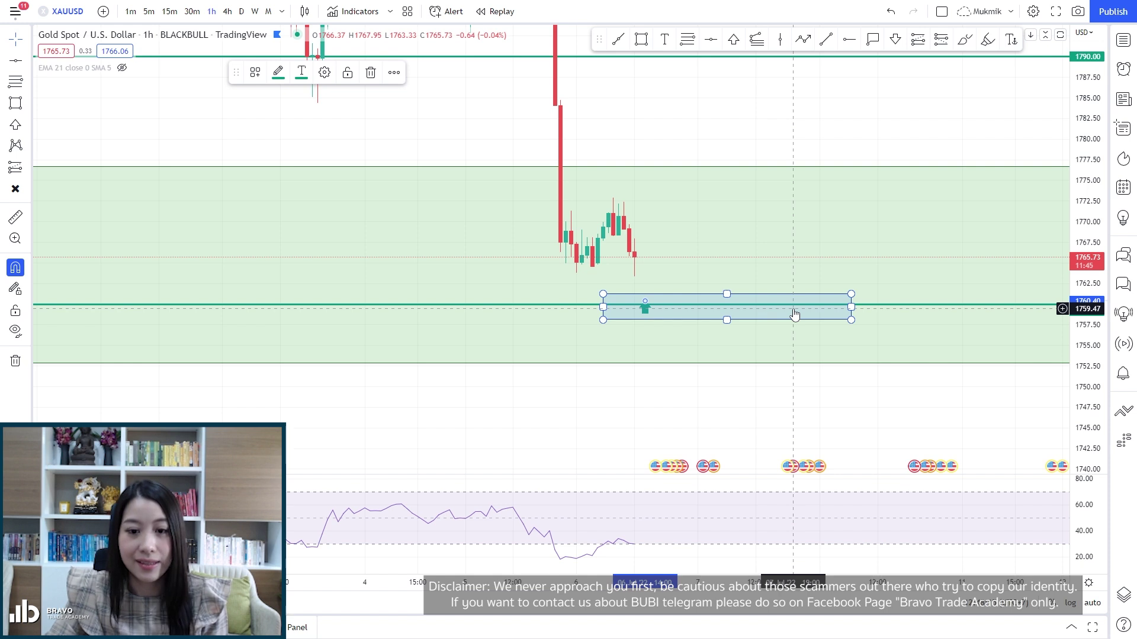
Draw a zigzag path from the drop through the recent swings, into the blue zone and up in two legs, with an up arrow under the last low.
left_click_drag(758, 126, 699, 136)
left_click(803, 39)
left_click(498, 112)
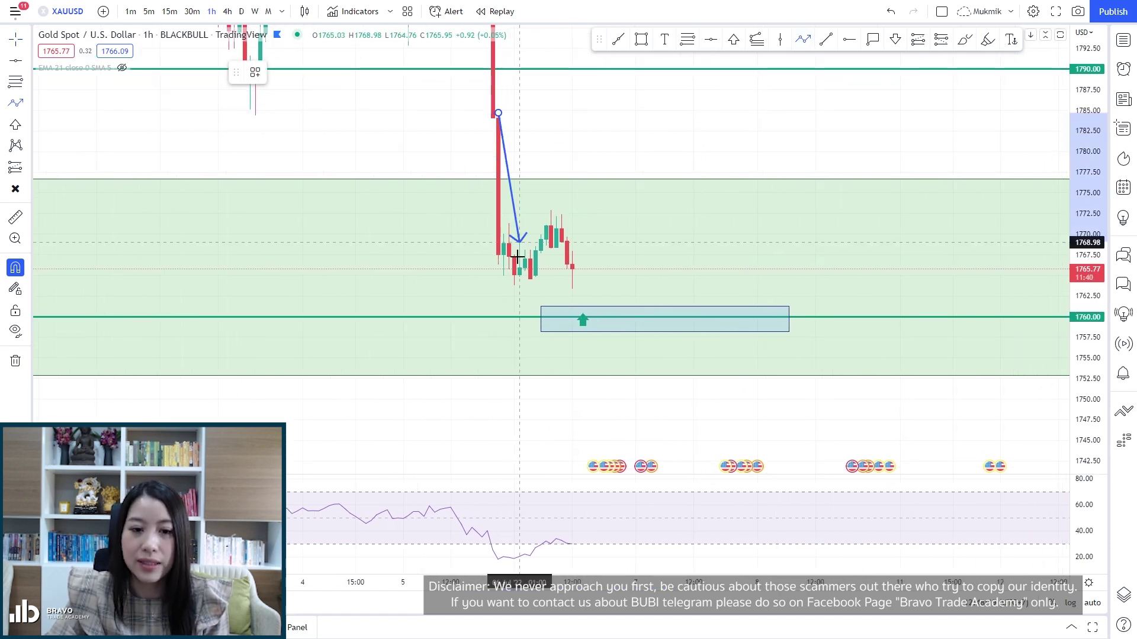
left_click(513, 286)
left_click(552, 209)
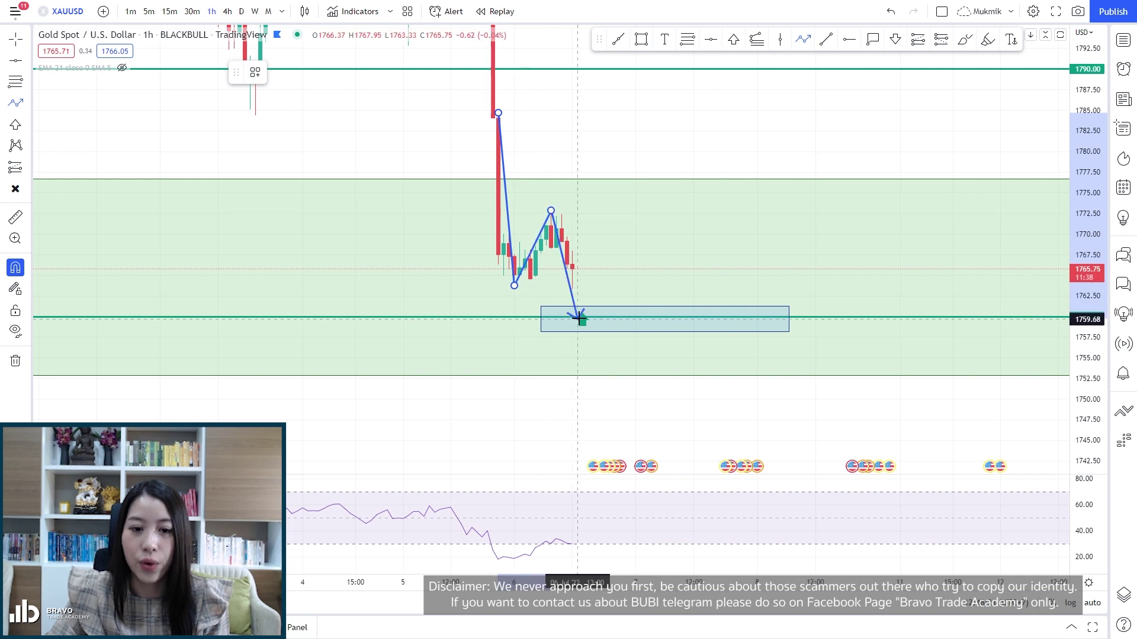
left_click(583, 321)
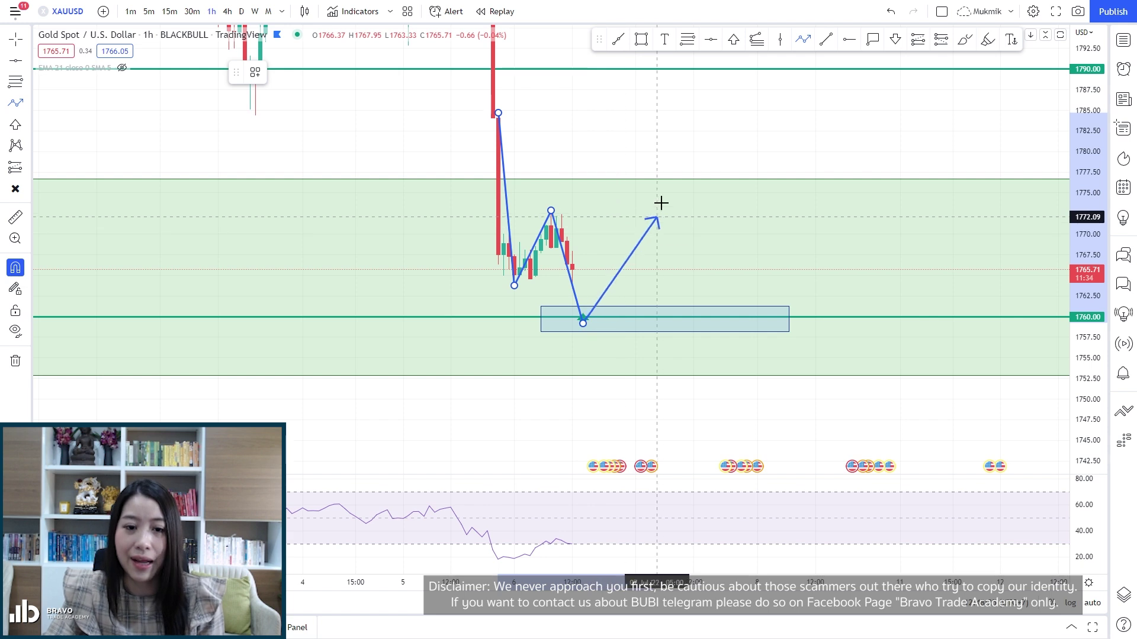
left_click(639, 175)
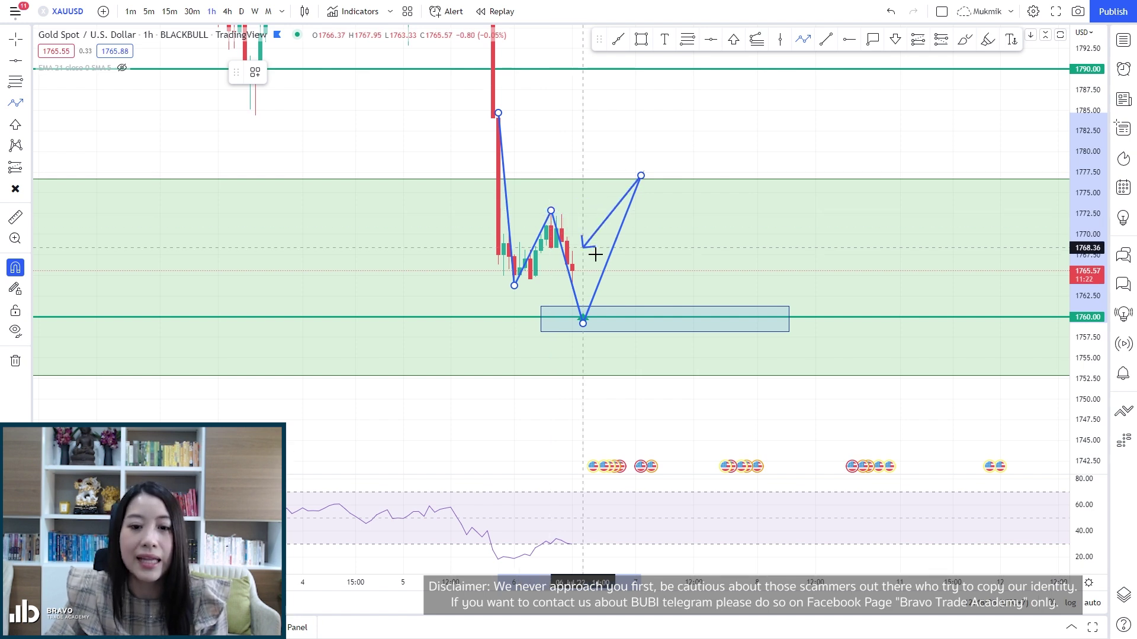
left_click(689, 273)
double_click(740, 121)
left_click(688, 281)
left_click(689, 281)
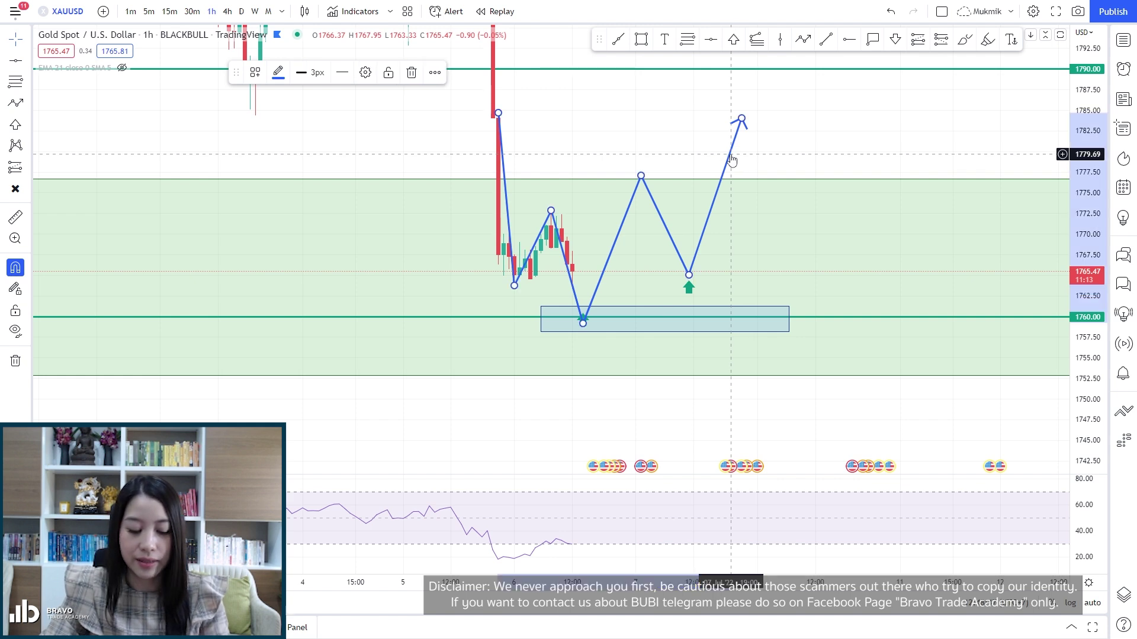
Delete the zigzag path and the up arrow beneath its last low.
key("Delete")
left_click(688, 292)
key("Delete")
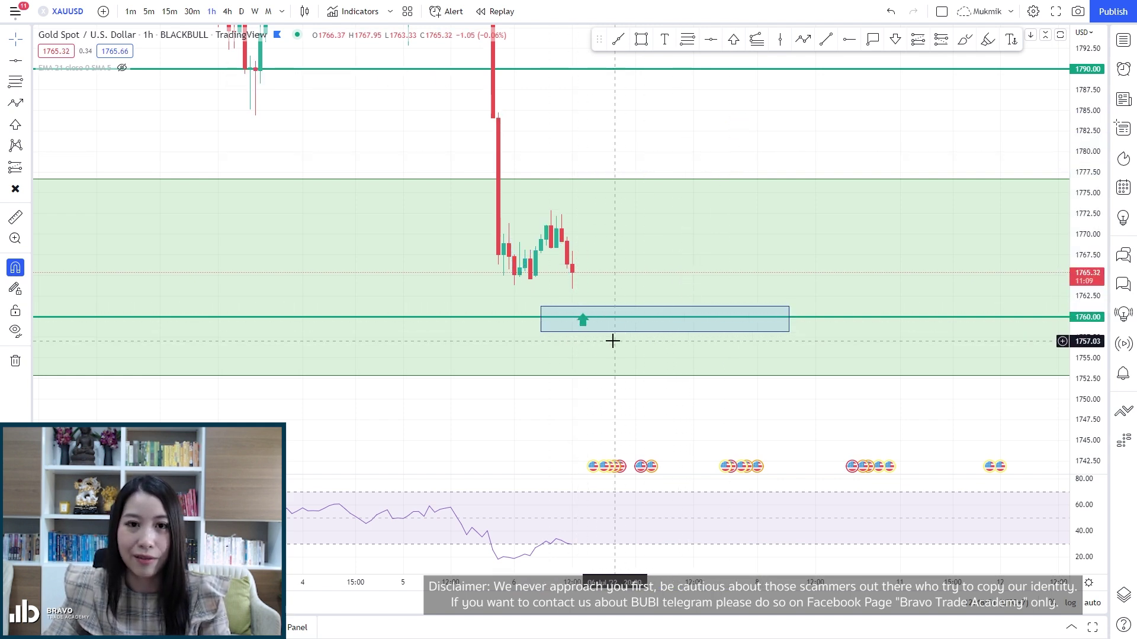
Draw a red resistance rectangle from 1805.30 down to 1798.05 above the 1790 line, starting just left of the consolidation before the drop.
left_click_drag(678, 144, 696, 340)
left_click(629, 266)
left_click_drag(643, 203, 645, 266)
left_click(642, 39)
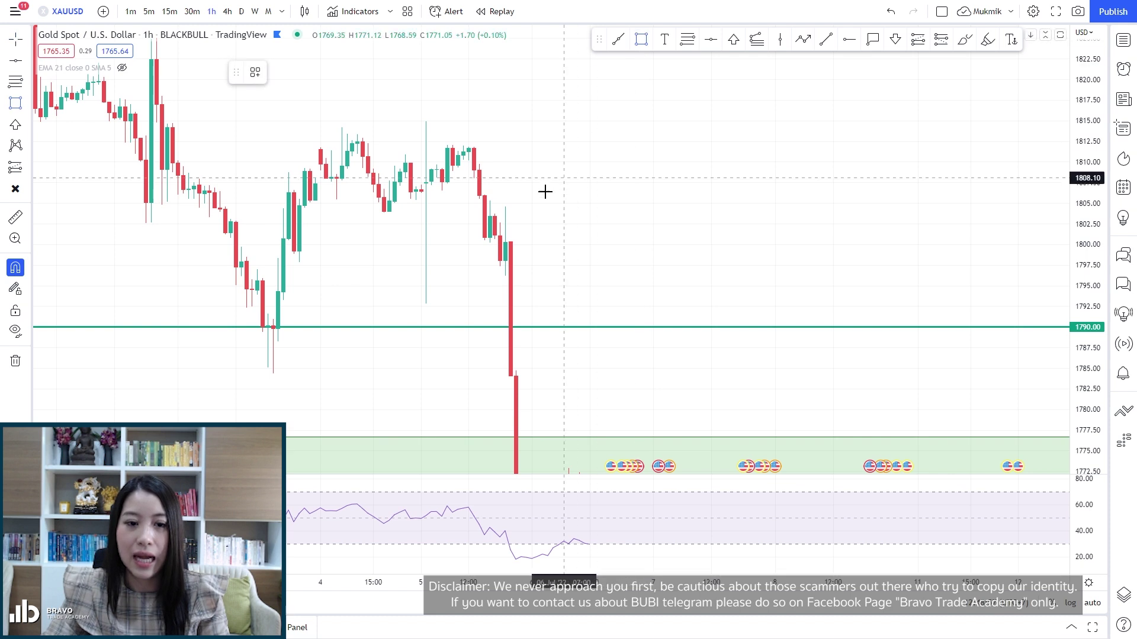
mouse_move(489, 201)
left_mouse_down()
mouse_move(506, 265)
mouse_move(774, 231)
mouse_move(1044, 232)
left_mouse_up()
right_click(1043, 232)
left_click_drag(490, 230, 474, 230)
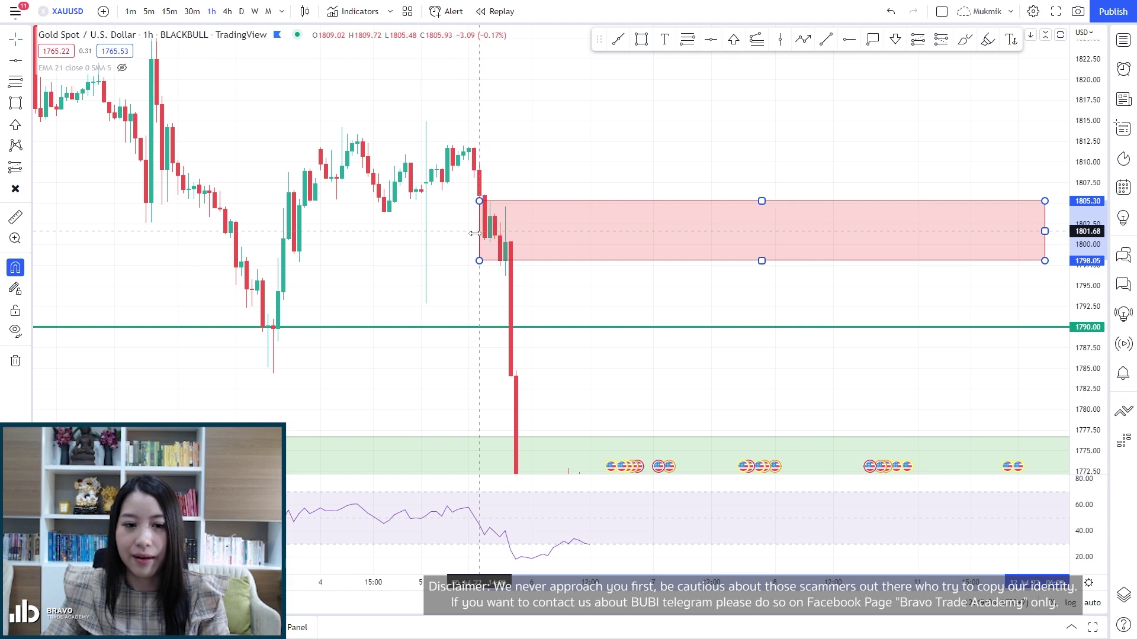
left_click(601, 154)
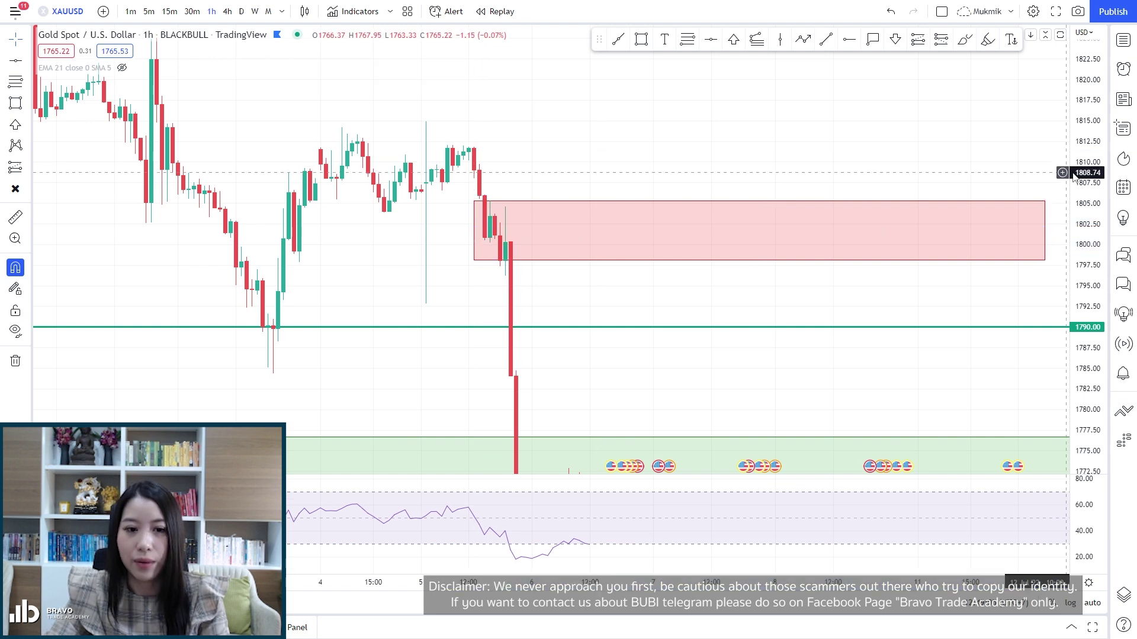
Add a red horizontal ray at 1803.90 from the earlier swing low through the red zone.
left_click_drag(1094, 155, 1094, 245)
left_click(850, 40)
left_click(384, 221)
left_click(736, 188)
left_click(799, 241)
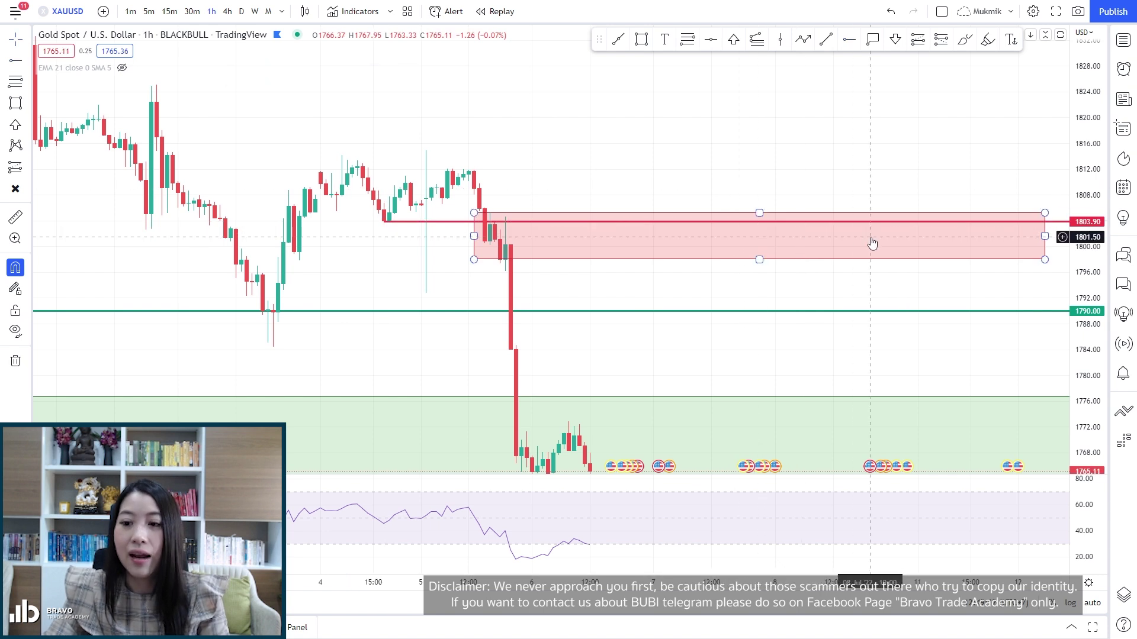
key("Escape")
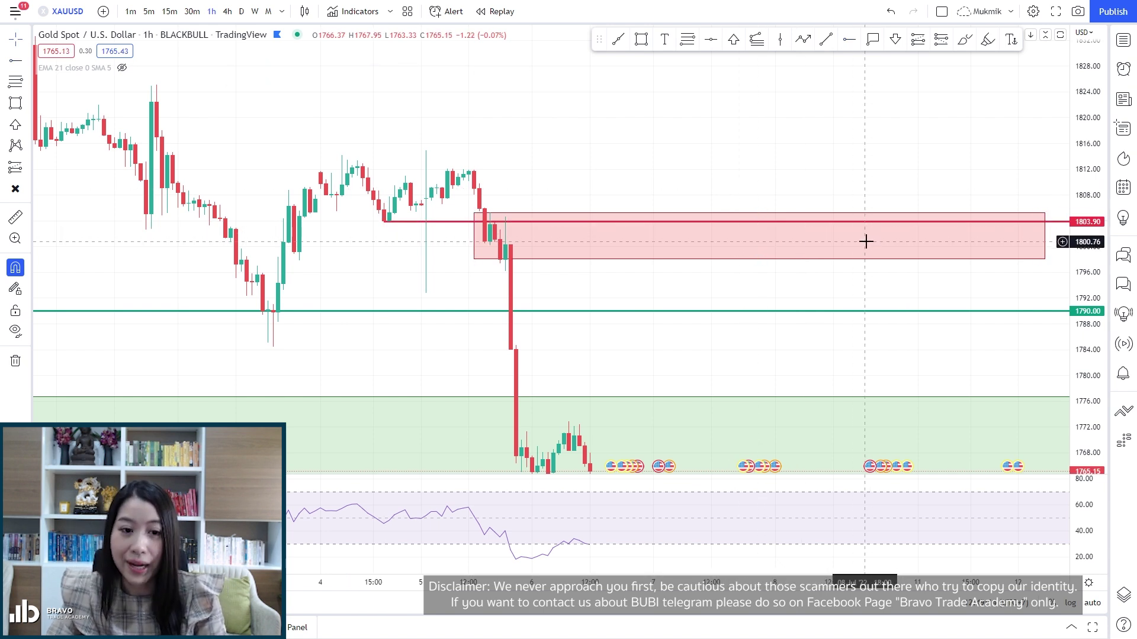
Add a second red horizontal ray just below the 1803.90 ray and set its price to 1800.
left_click_drag(807, 186, 789, 168)
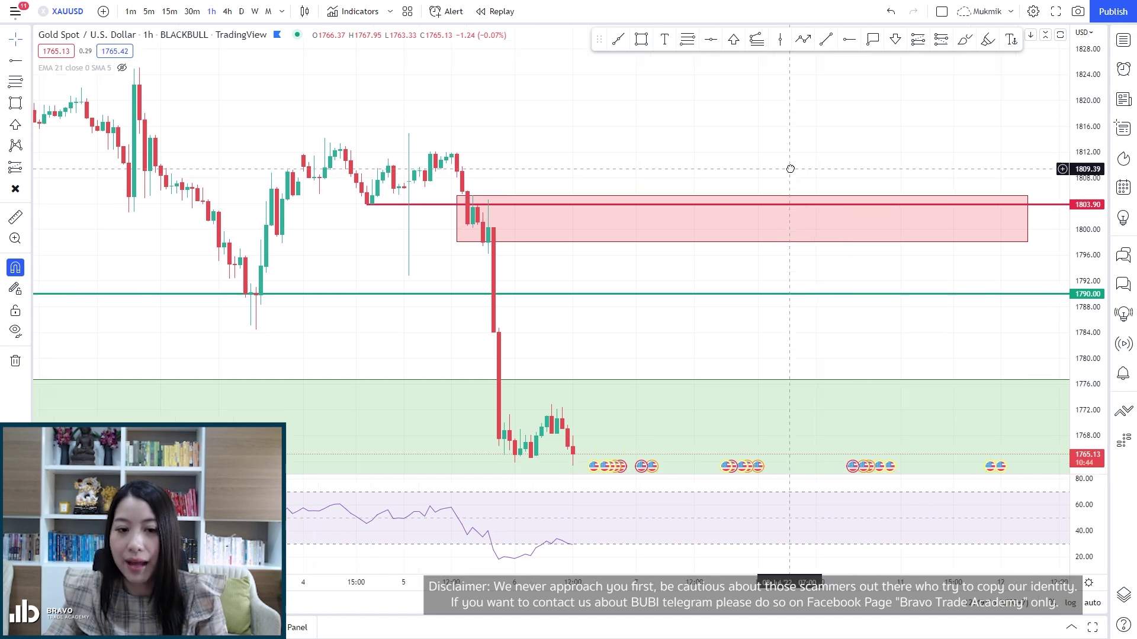
left_click(849, 40)
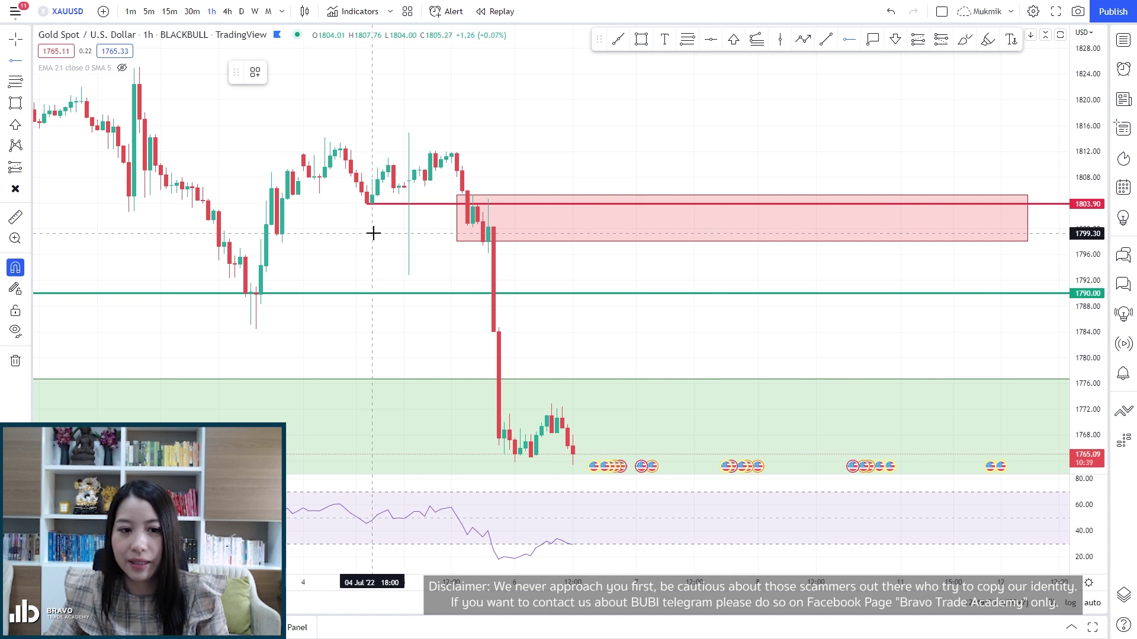
left_click(372, 233)
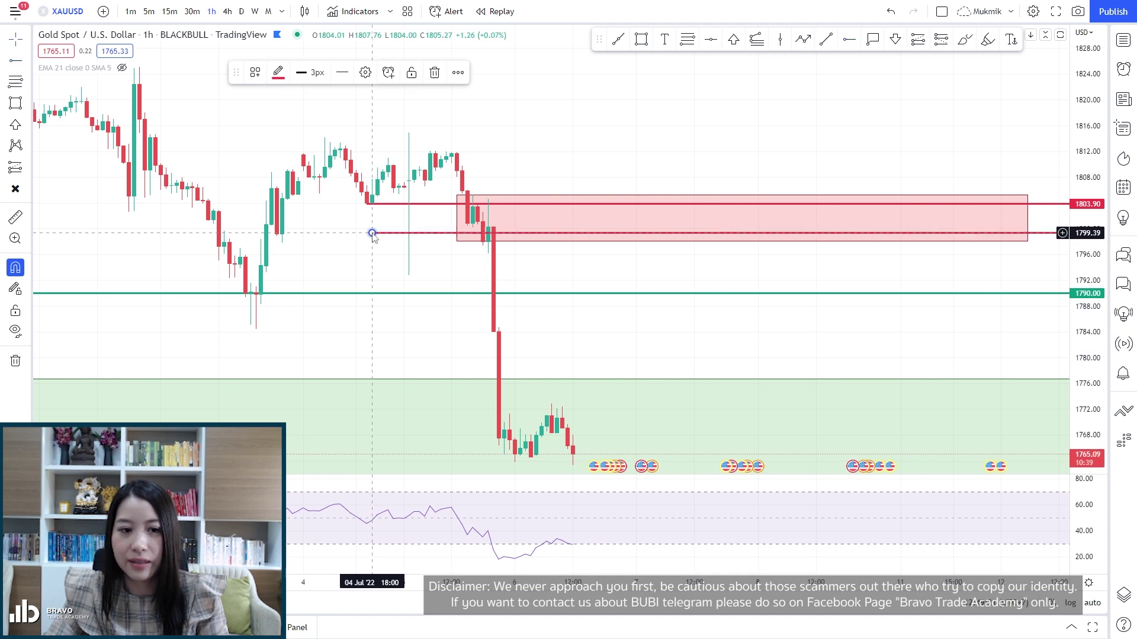
double_click(405, 235)
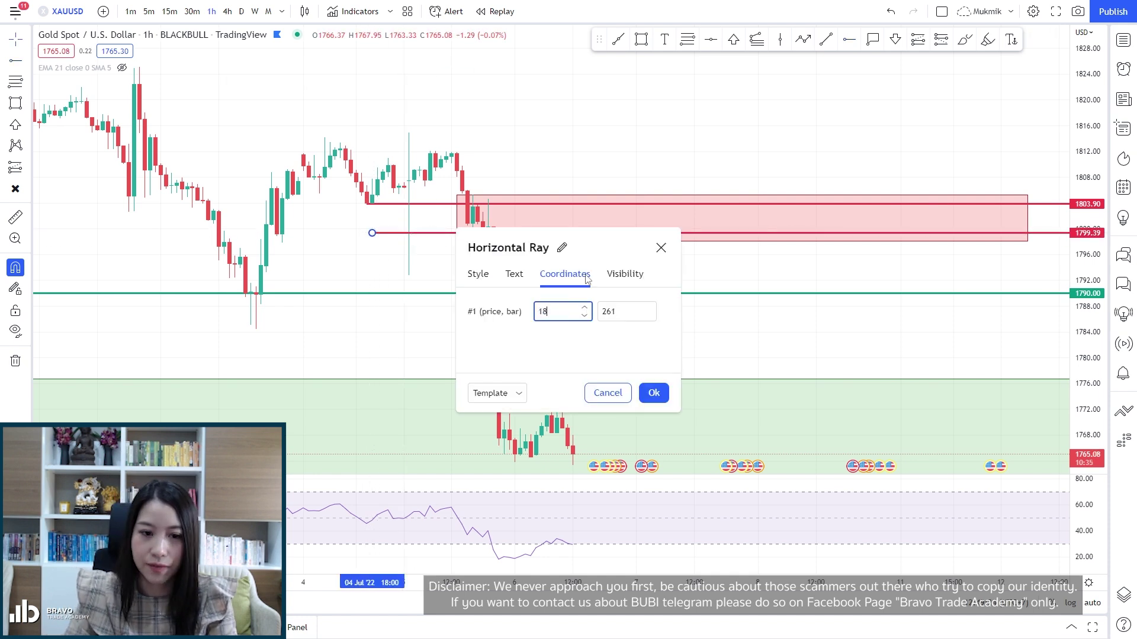
key("Return")
Place a red down arrow inside the red zone between the 1803.90 and 1800 rays.
left_click(895, 40)
left_click(541, 224)
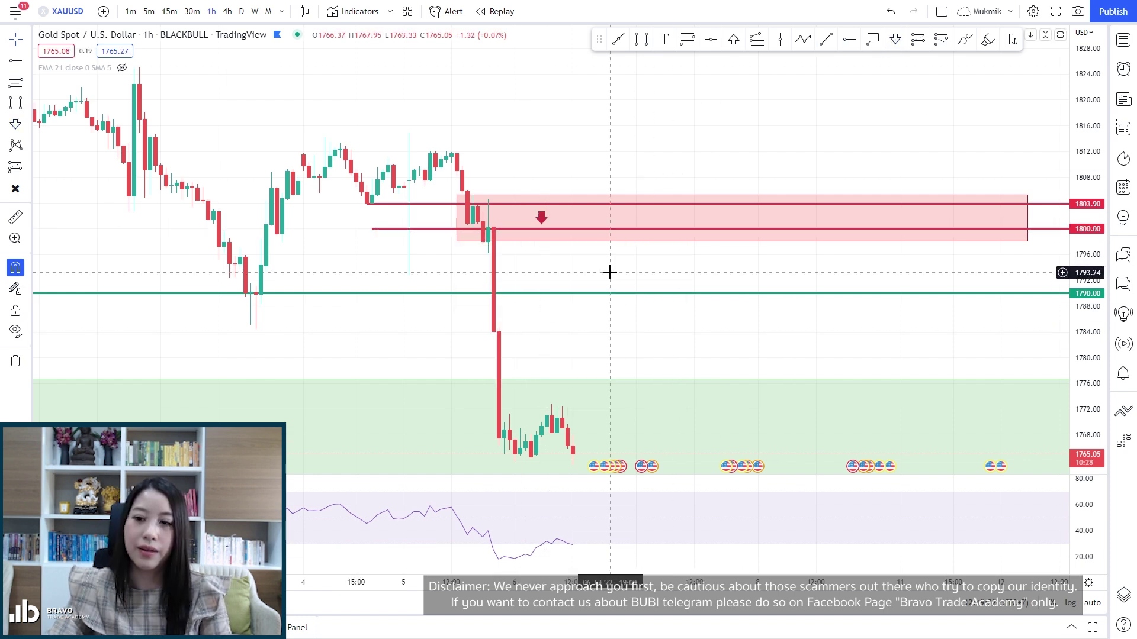
left_click_drag(610, 273, 614, 248)
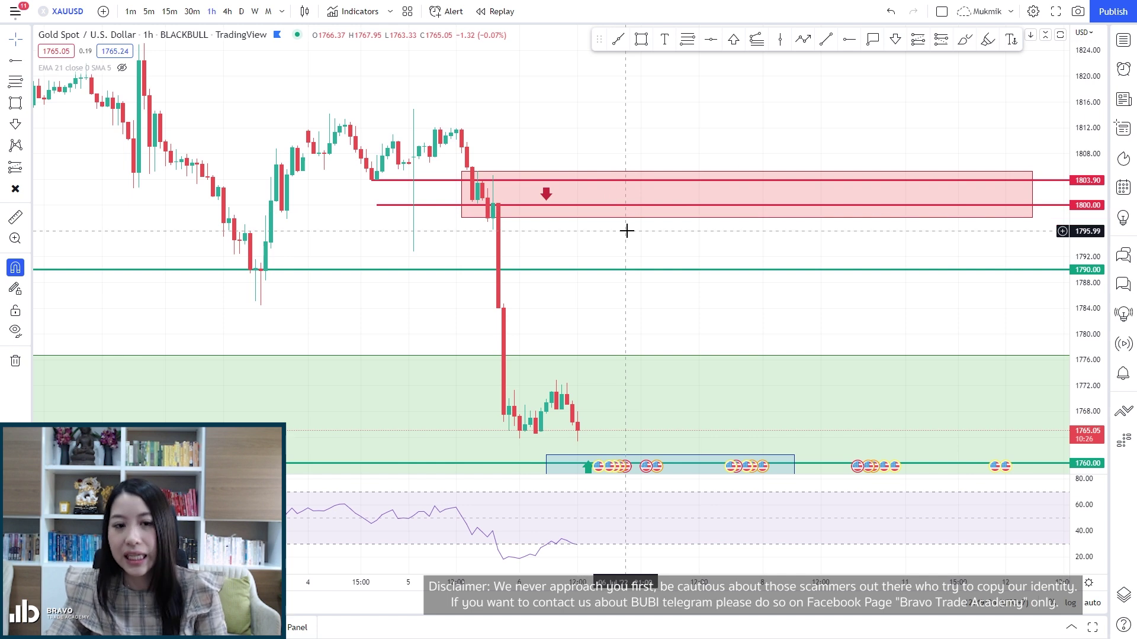
left_click_drag(620, 141, 615, 154)
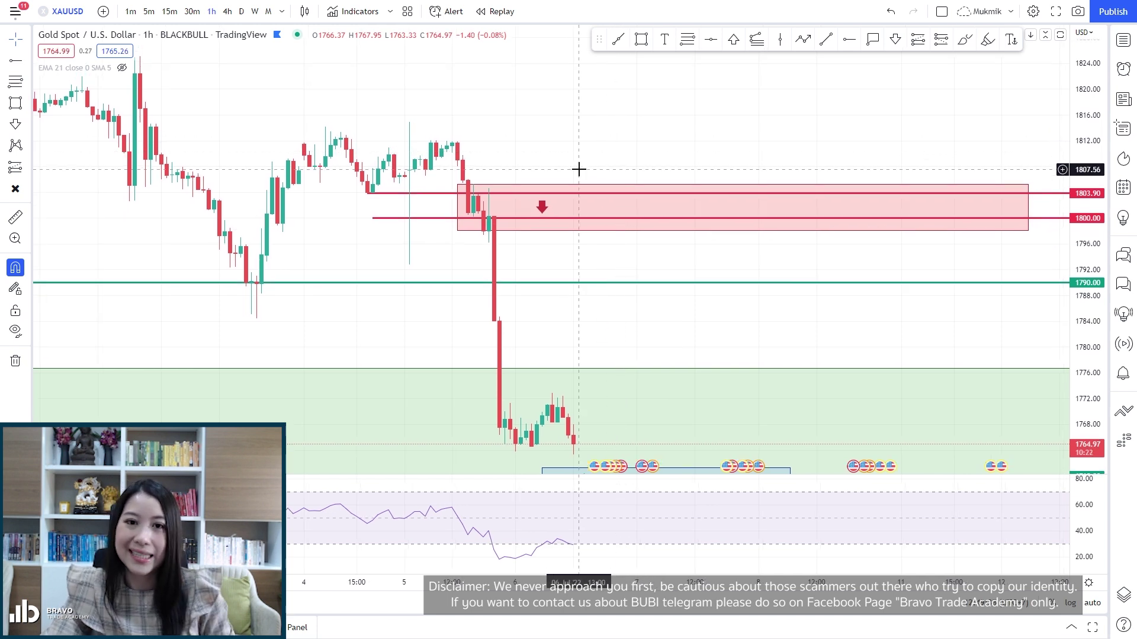